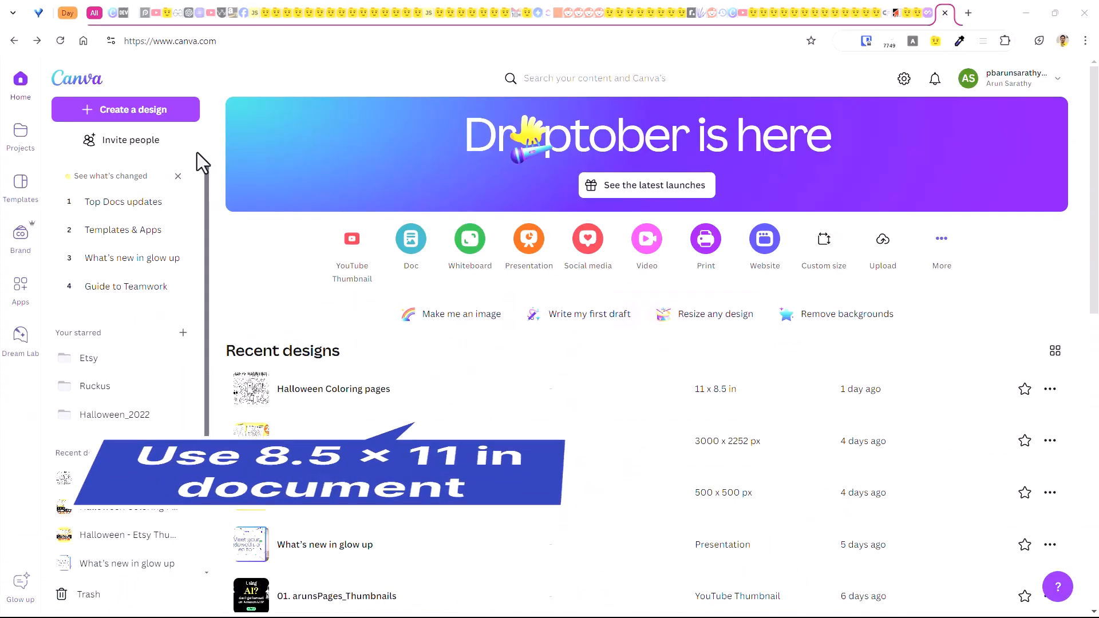
Create a new custom-size landscape design 11 in wide by 8.5 in high.
click(153, 104)
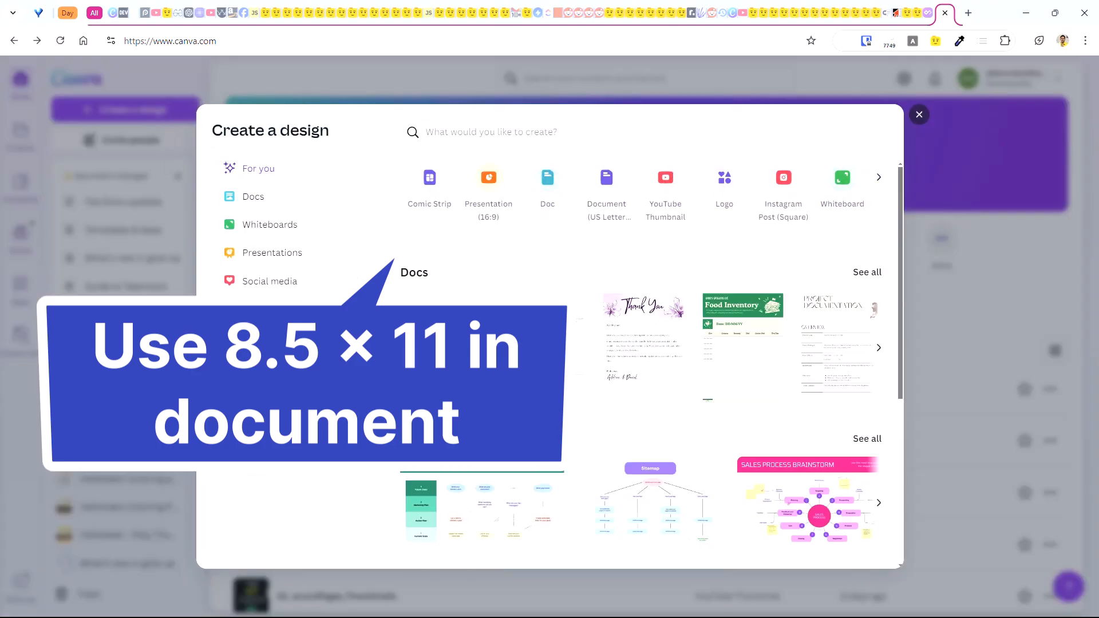
click(246, 386)
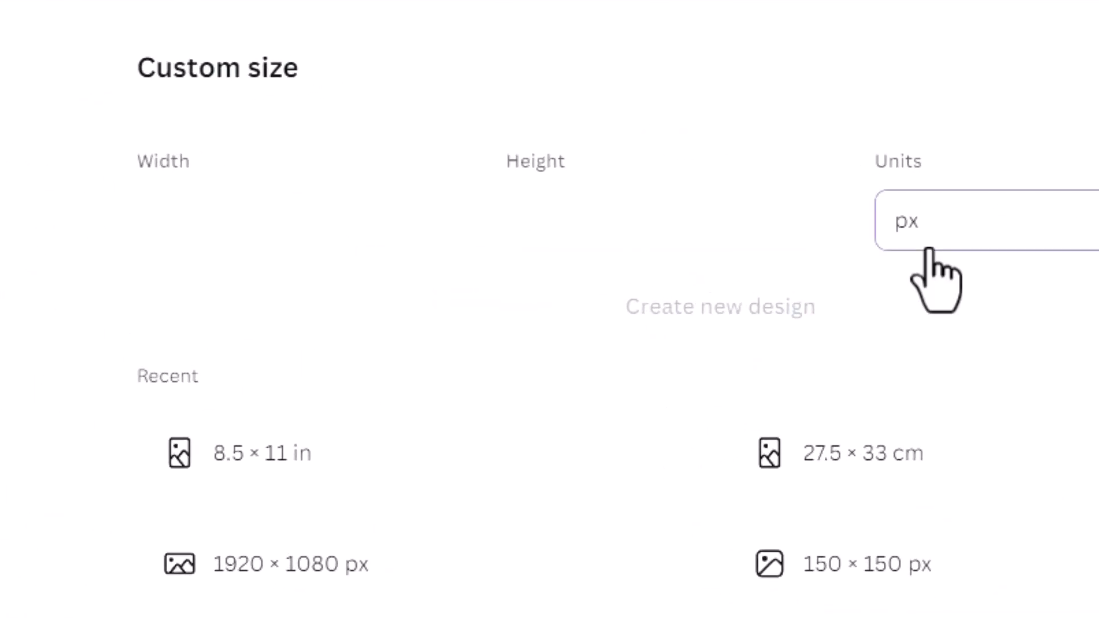
click(914, 382)
click(289, 244)
text(1)
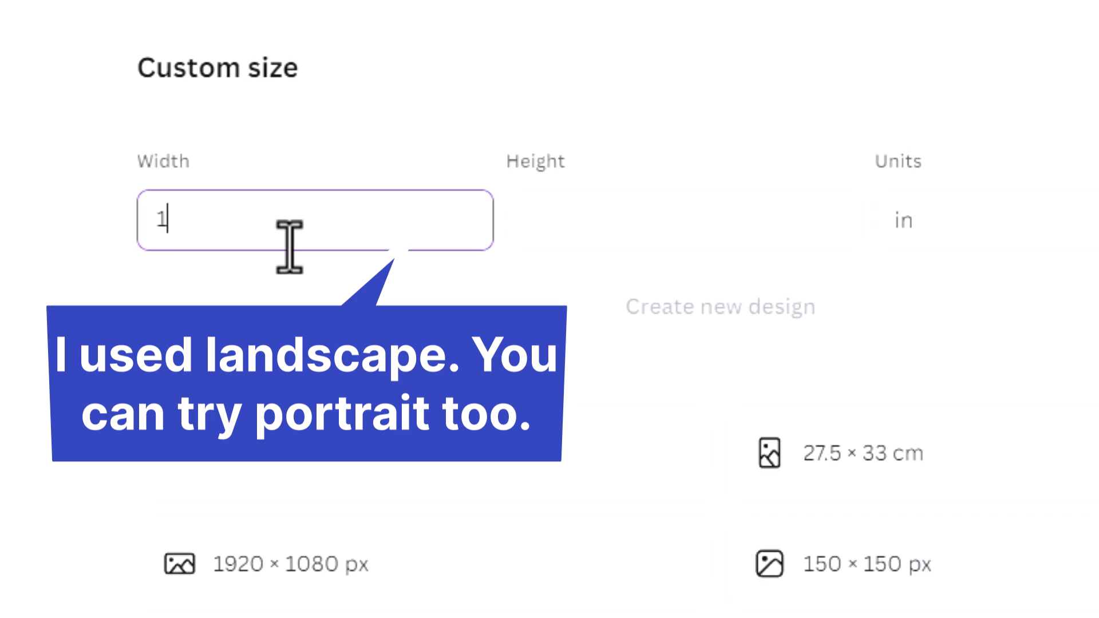
text(1)
key(Tab)
text(8.5)
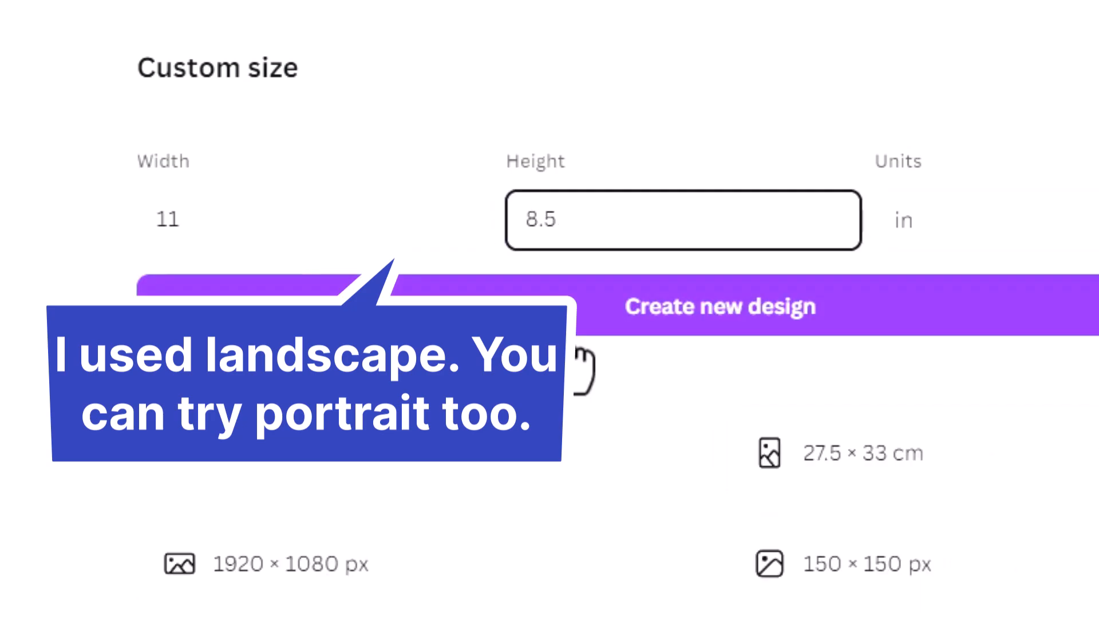
click(824, 305)
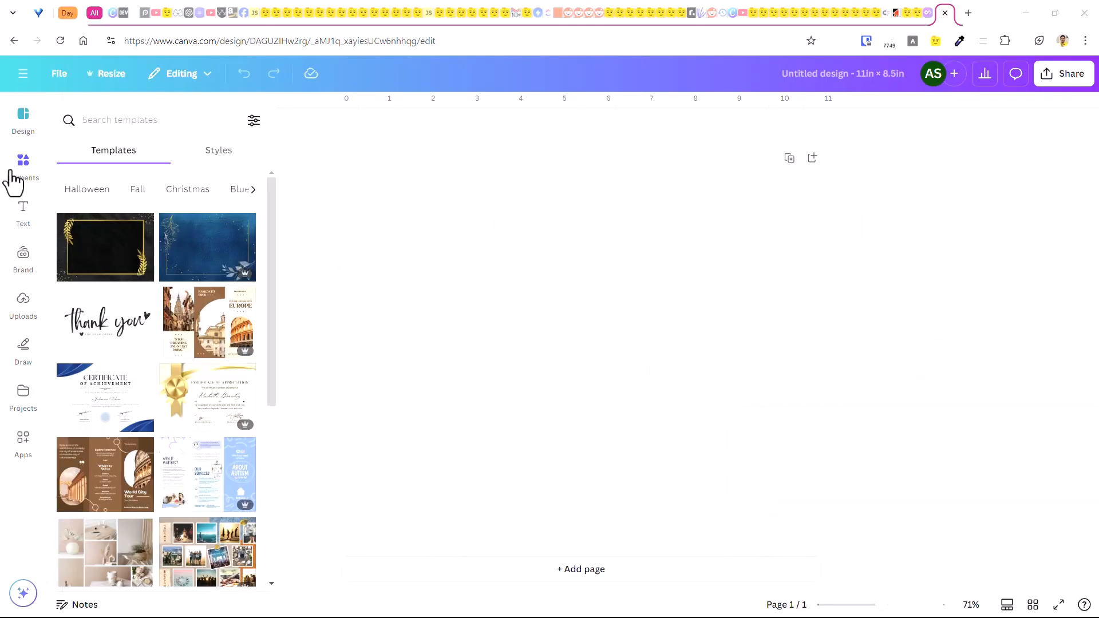
Search the elements library for "Cute Halloween ghost" graphics.
click(23, 166)
click(161, 114)
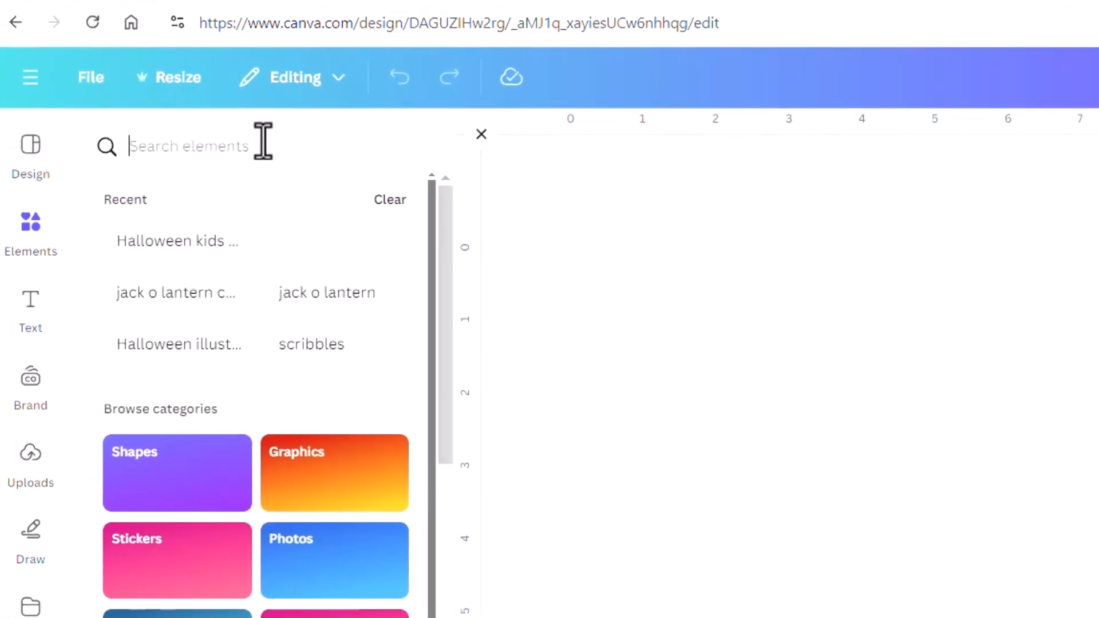
key(Escape)
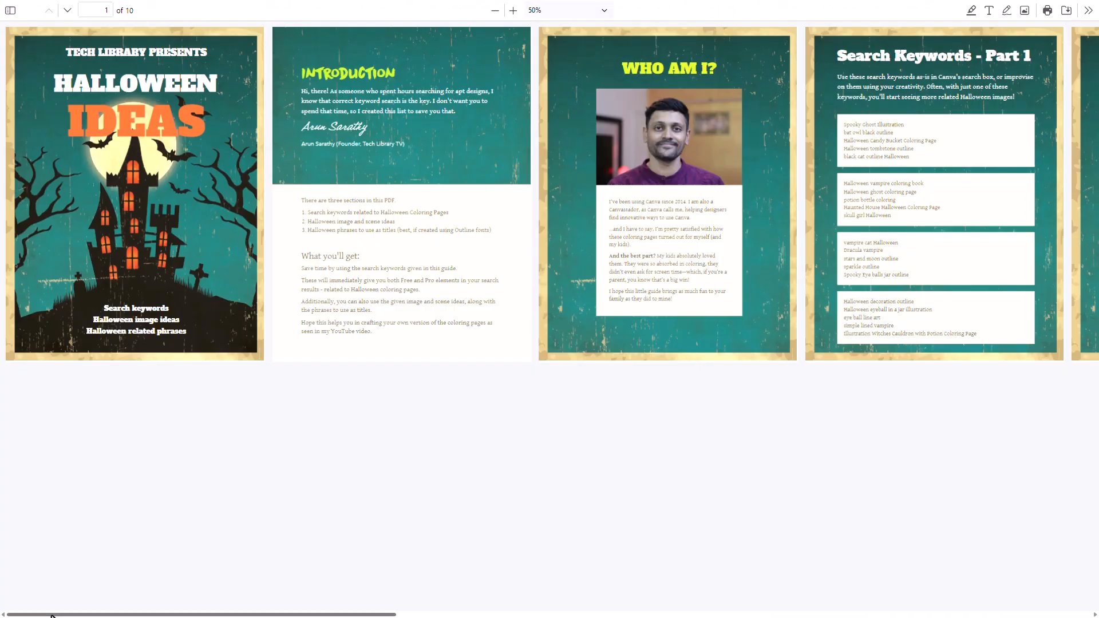
Switch to the Halloween keywords PDF and examine the Search Keywords pages, parts 1 to 3.
drag(51, 615, 248, 615)
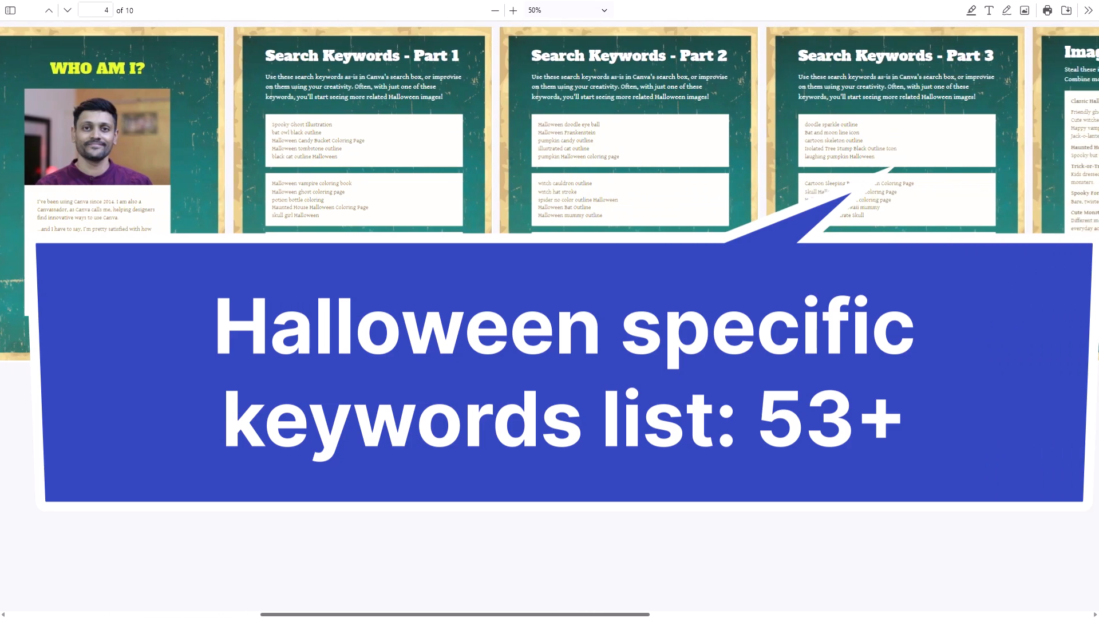
drag(369, 615, 400, 615)
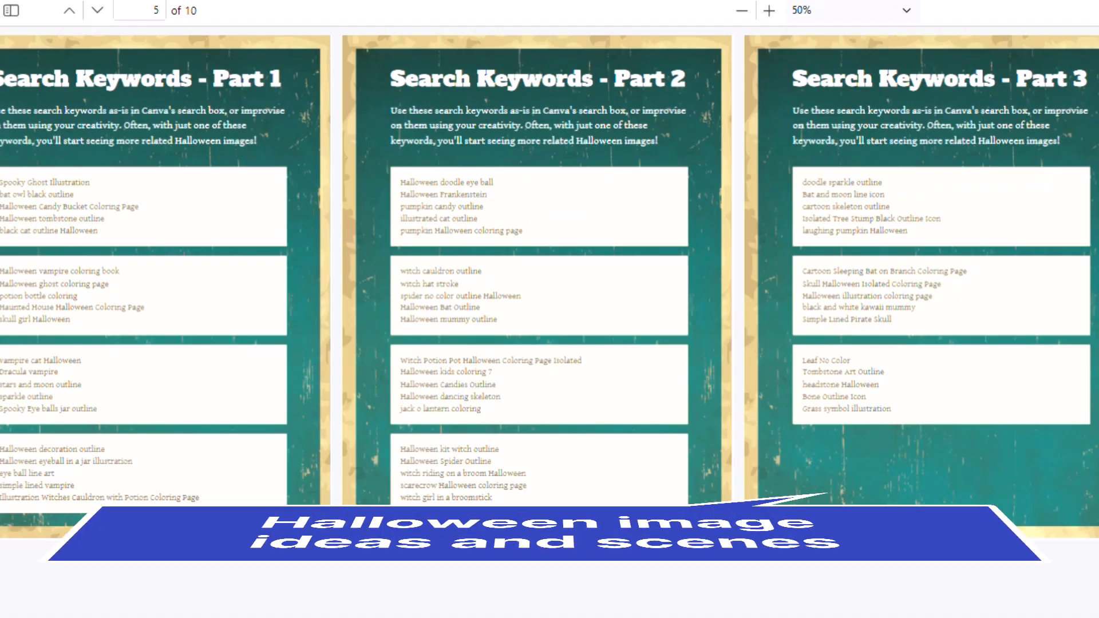
scroll(549, 286, right, 3)
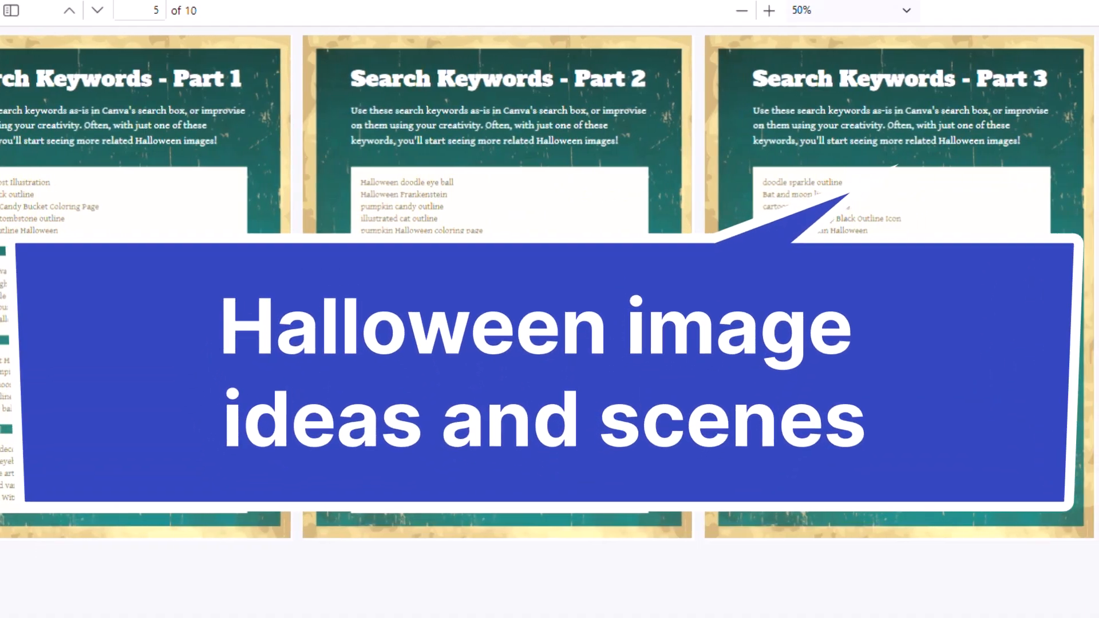
scroll(550, 286, right, 2)
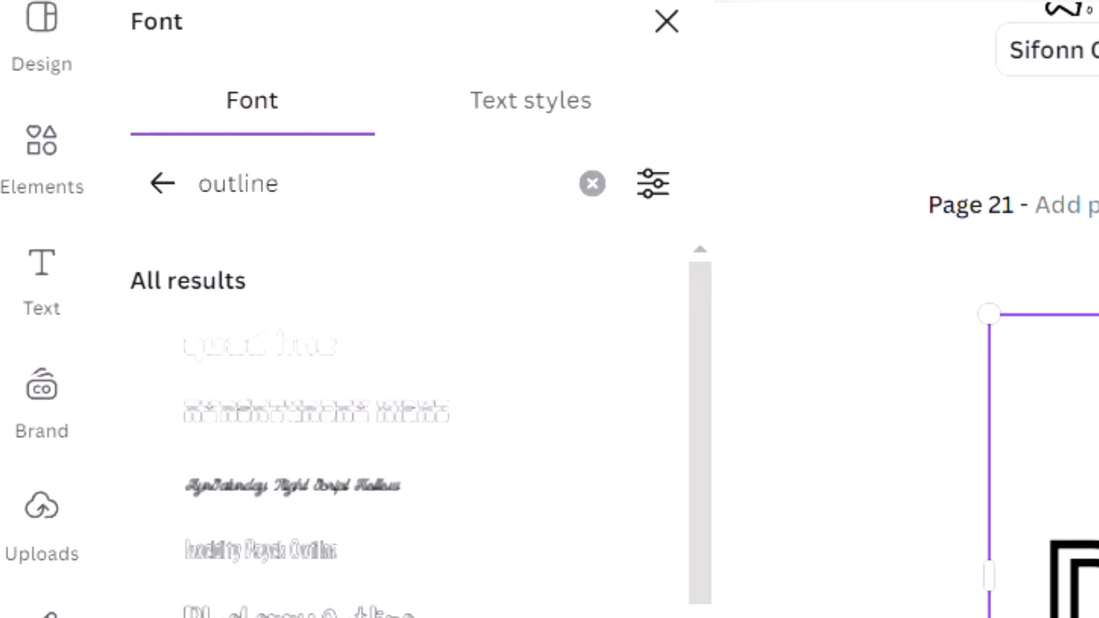
Try several outline fonts on page 21's "Double, Double, Toil and Trouble" text and apply Blueberry Outline.
click(307, 3)
click(307, 3)
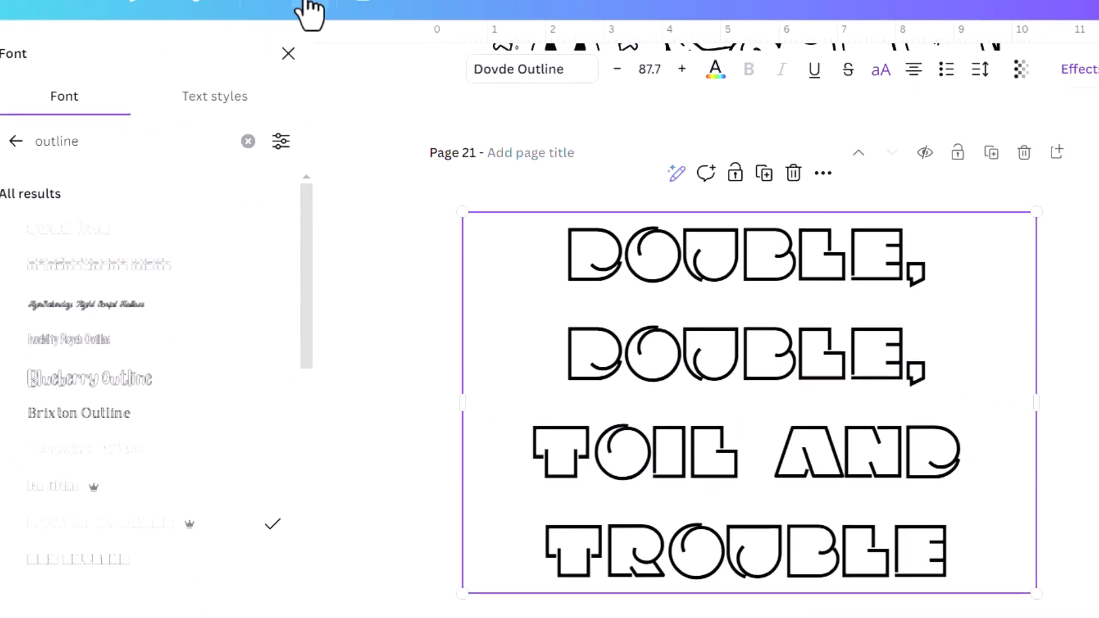
click(307, 3)
click(307, 3)
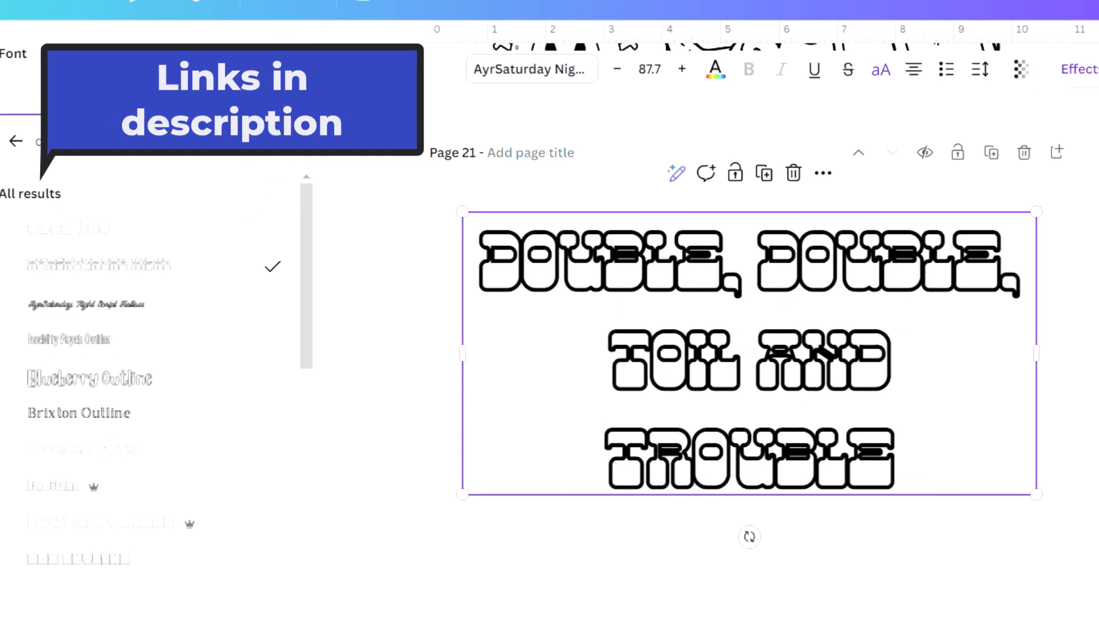
click(268, 5)
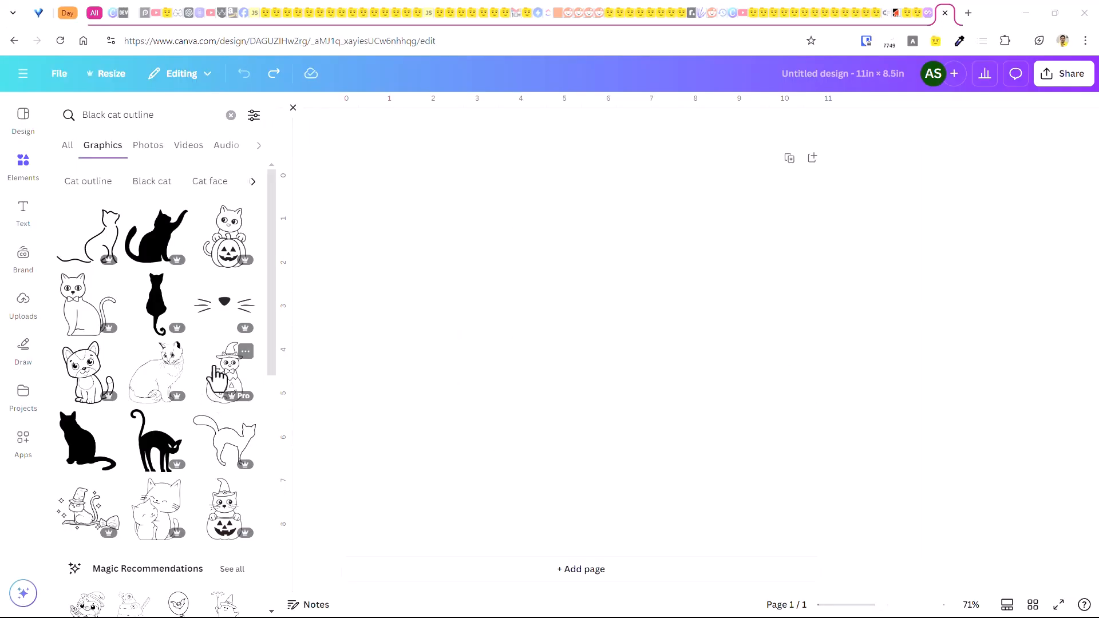
Add four cat graphics from the "Black cat outline" results to the page and arrange them side by side in a row.
click(217, 374)
drag(589, 389, 696, 382)
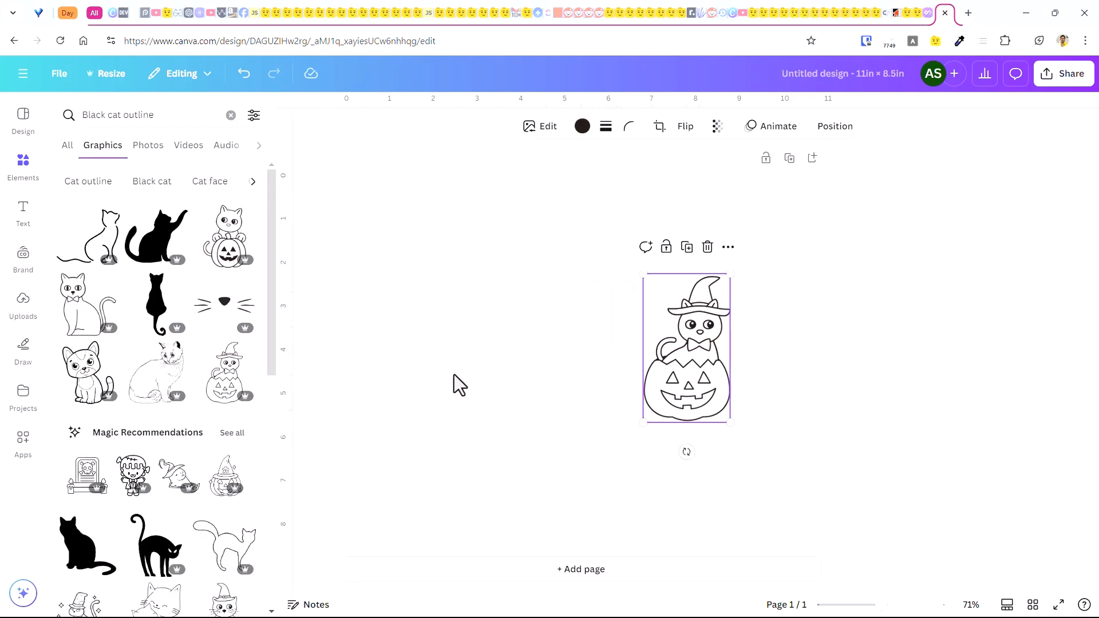
click(229, 237)
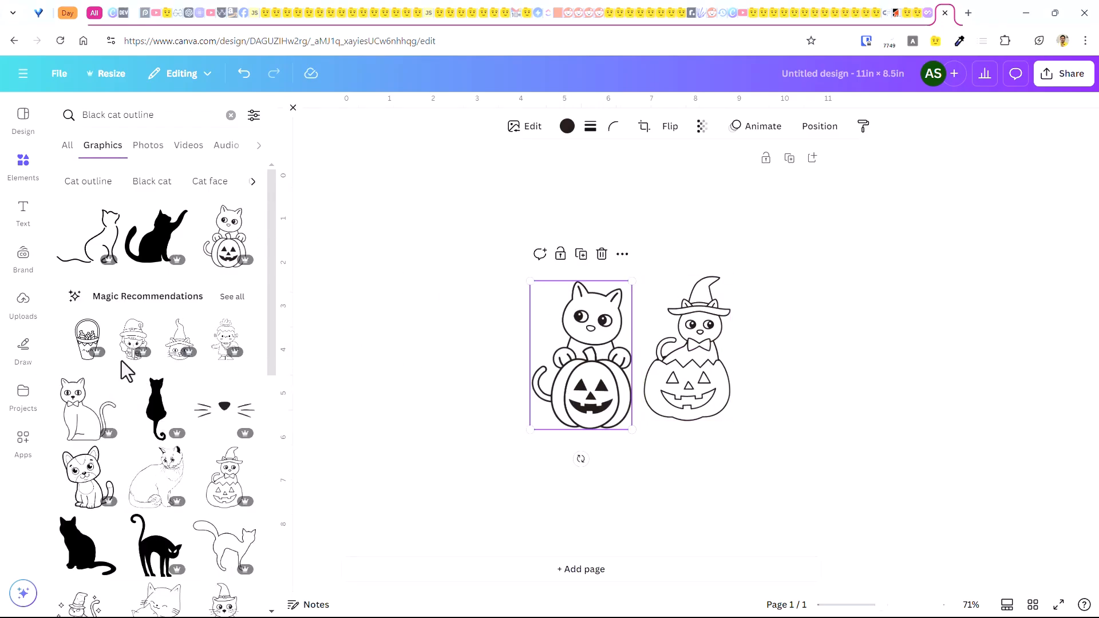
click(85, 409)
drag(561, 301, 429, 294)
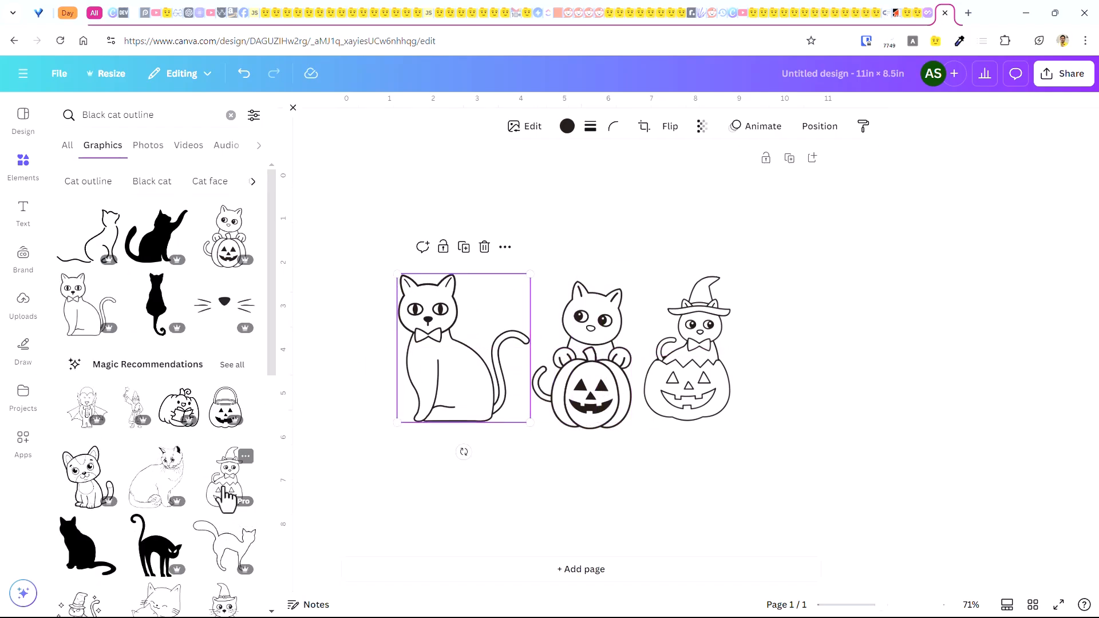
click(229, 604)
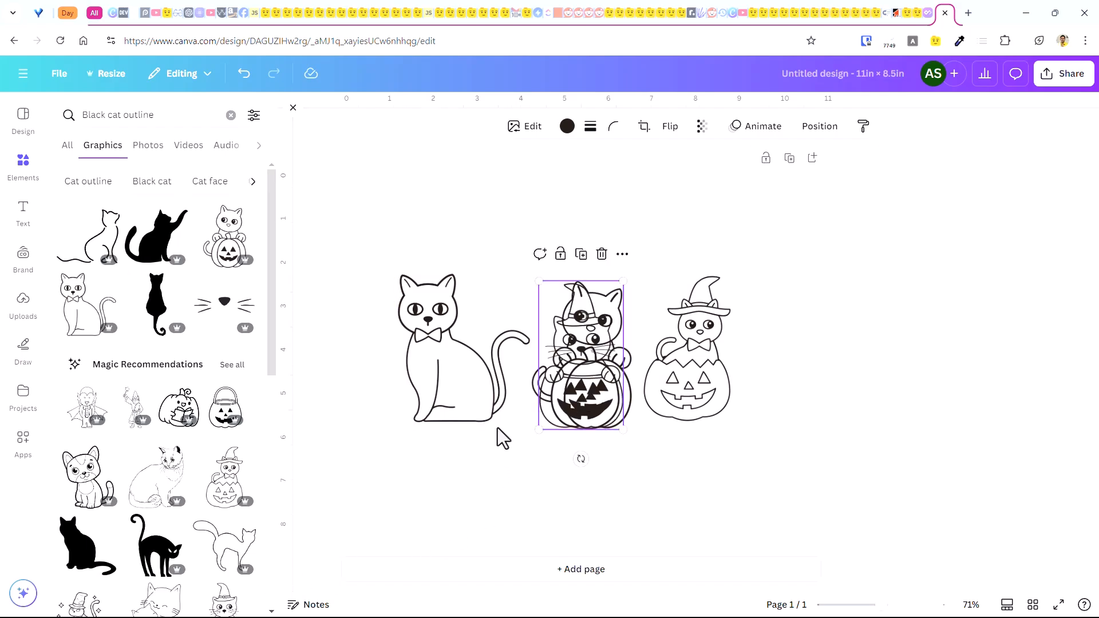
drag(582, 378, 784, 379)
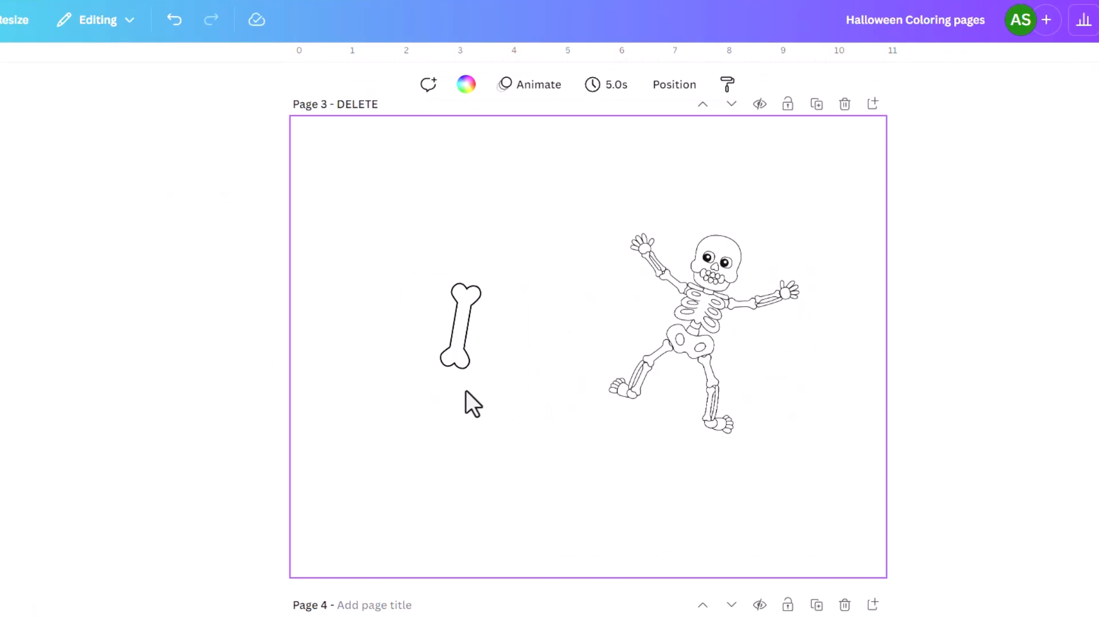
Move the bone on page 3 up and away from the skeleton, and place a duplicate of it beside the original.
click(454, 343)
drag(429, 356, 316, 298)
key(alt)
drag(332, 338, 412, 392)
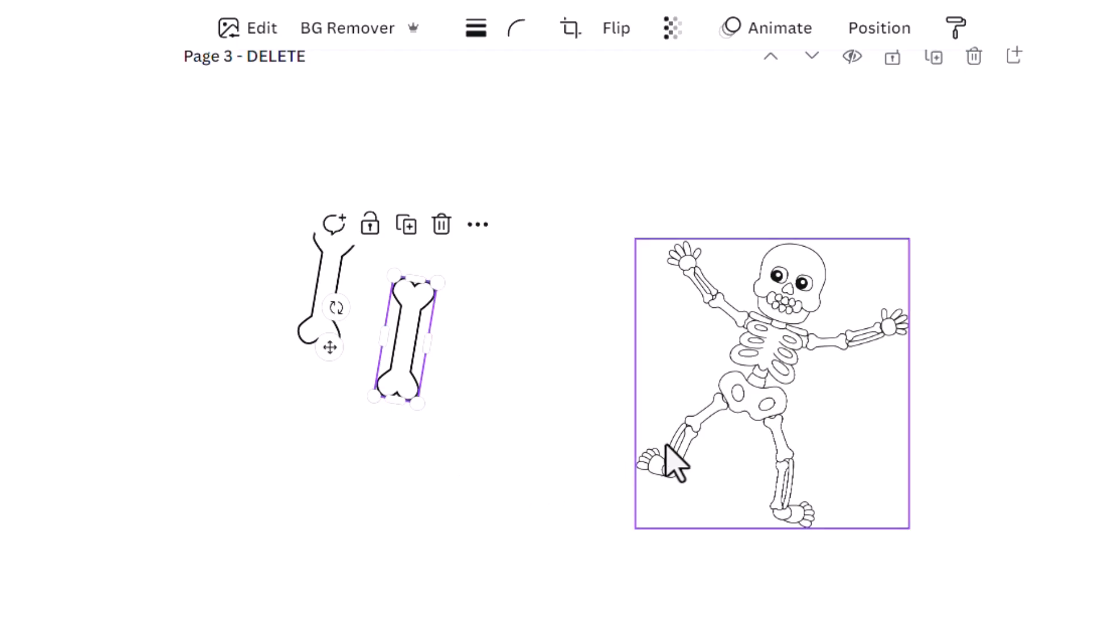
Move the skeleton towards the bones, place a duplicate of it on the page's right side, and flip the copy horizontally.
drag(768, 400, 567, 362)
drag(583, 321, 835, 373)
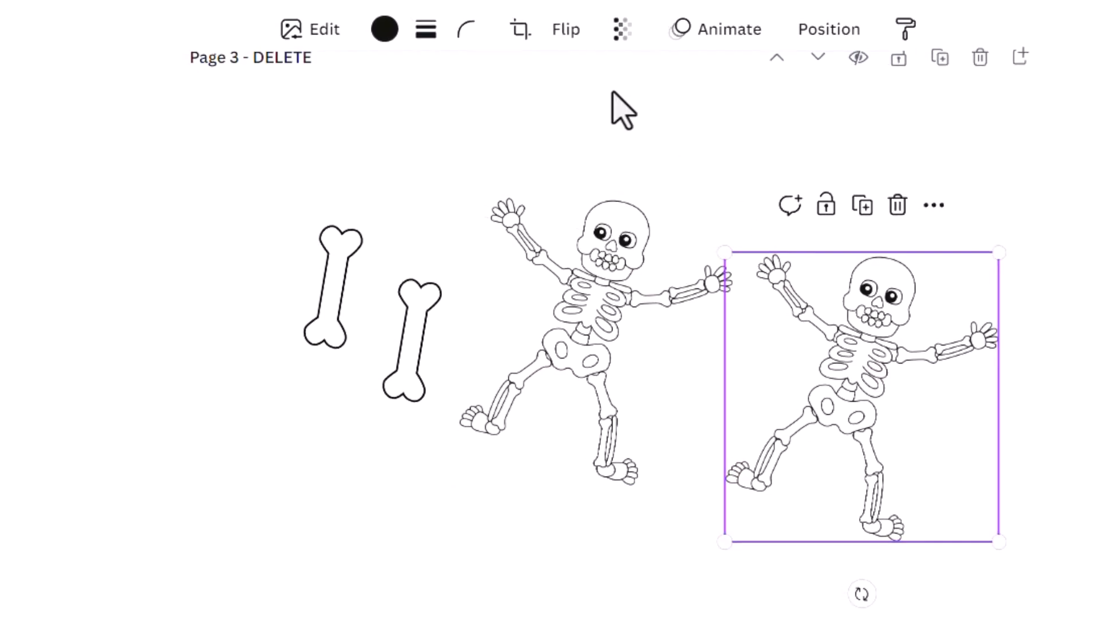
click(564, 87)
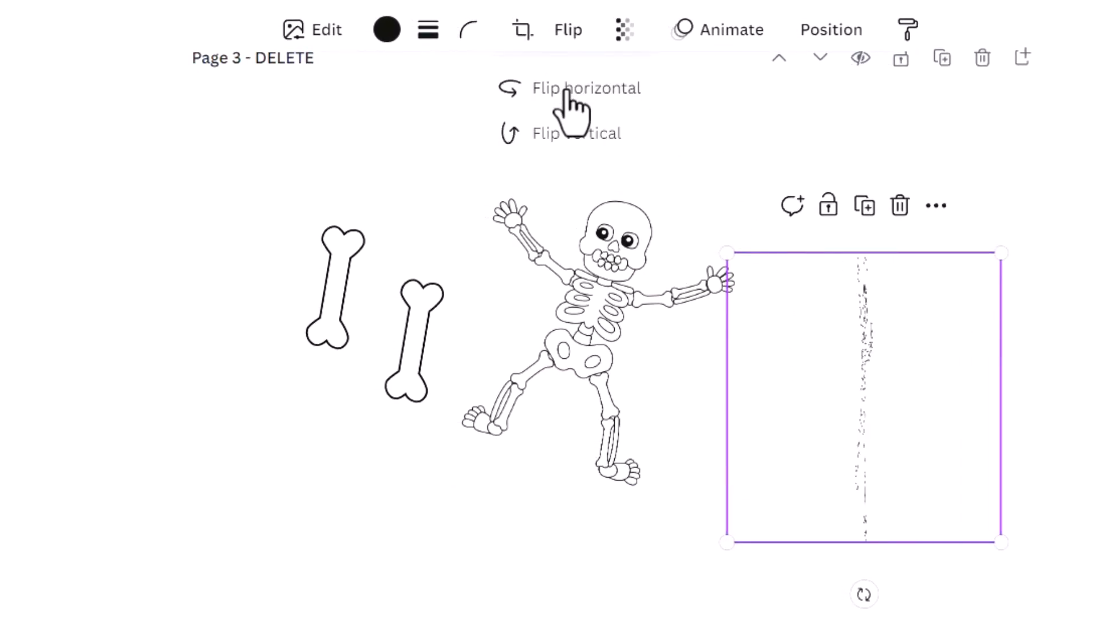
Place the flipped skeleton on the page's left half and the original on the right half, moving one bone to the bottom centre.
drag(584, 326, 716, 246)
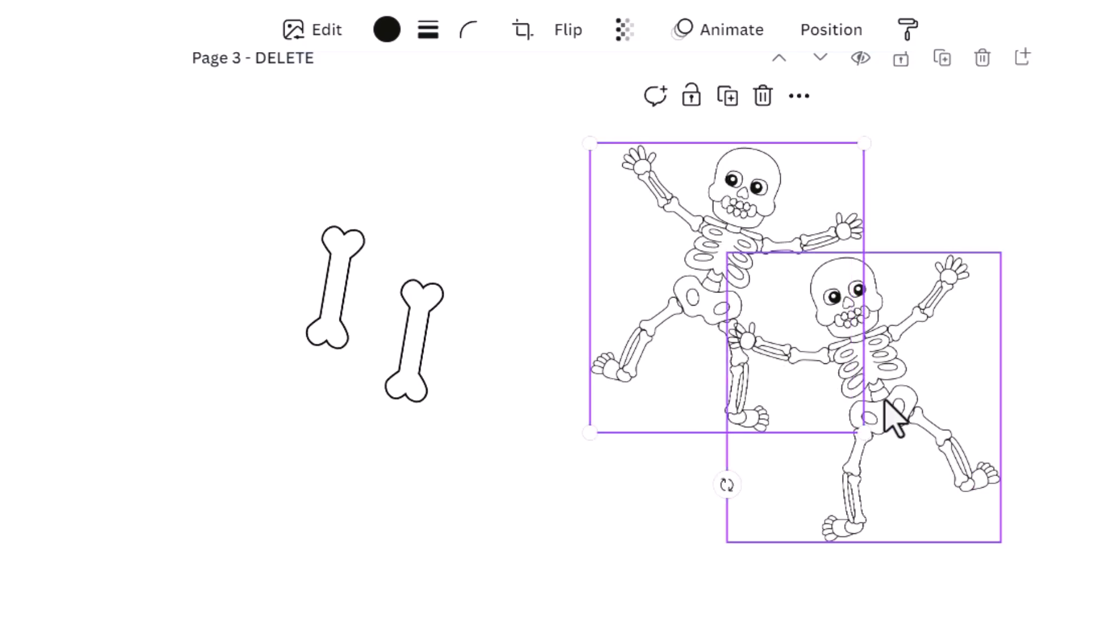
drag(891, 417, 477, 432)
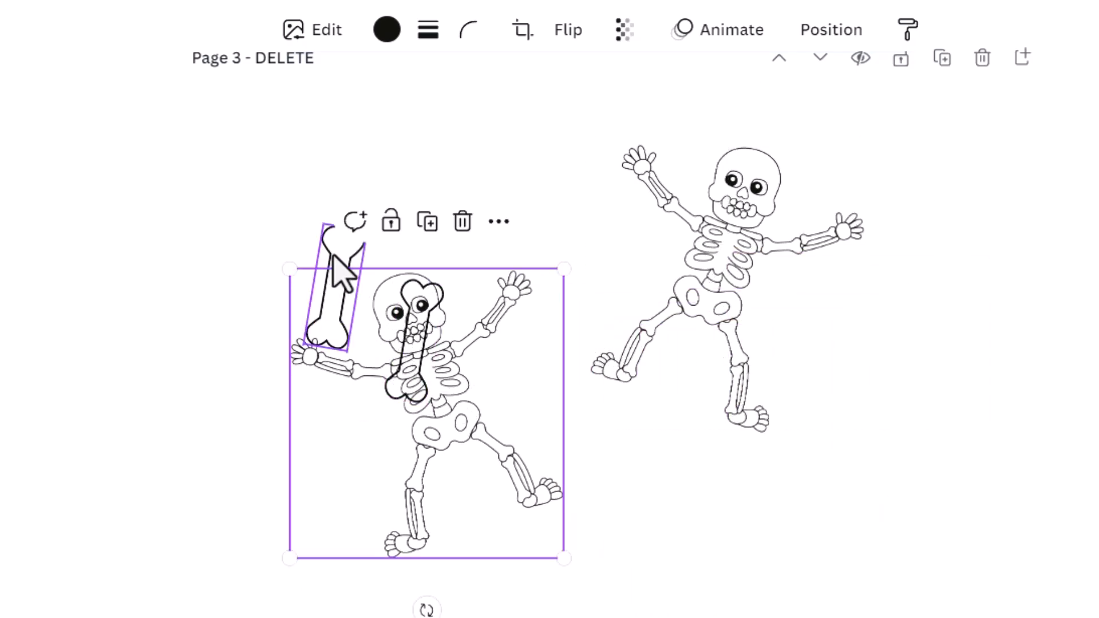
drag(338, 272, 566, 615)
drag(702, 304, 781, 463)
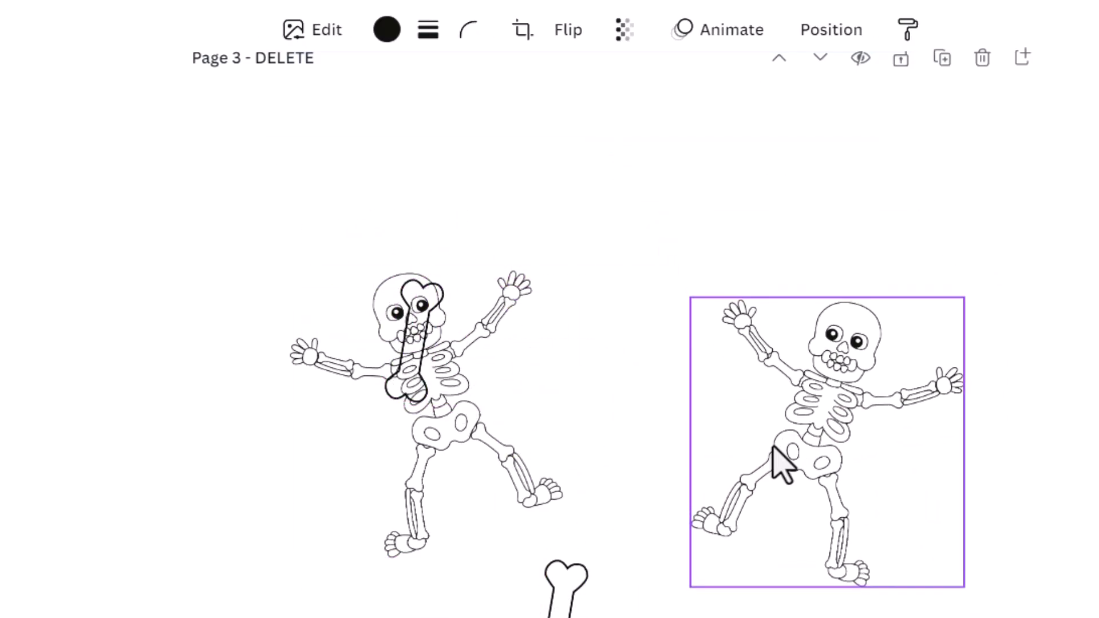
Position the two bones in the gap between the skeletons, one tilted at mid-height and the other upright below it.
drag(412, 344, 610, 603)
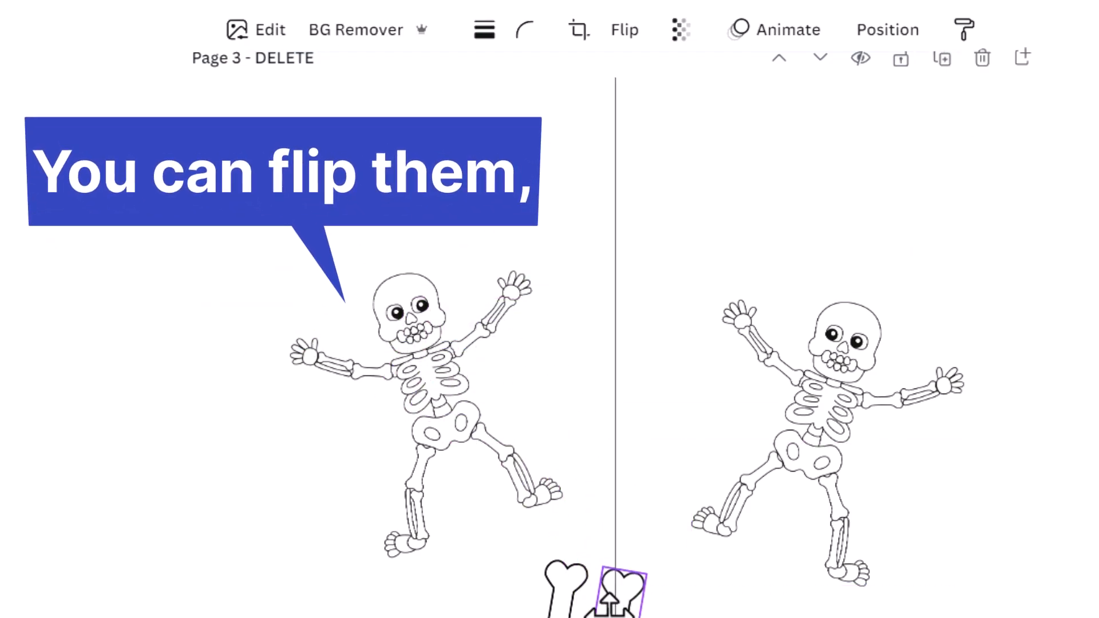
drag(694, 604, 640, 608)
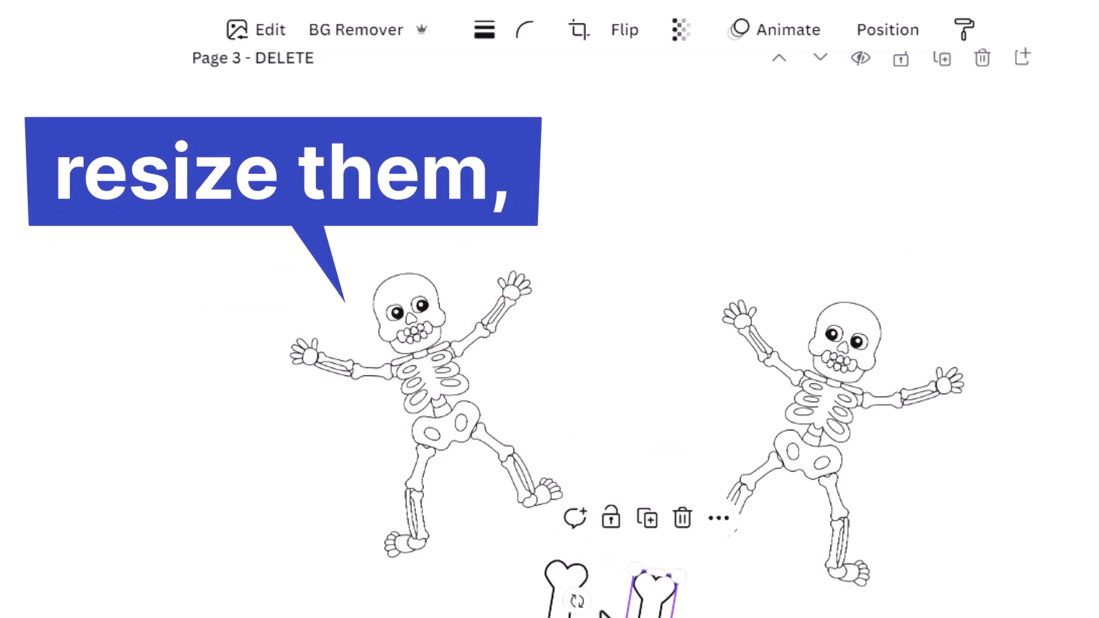
drag(630, 593, 627, 369)
drag(568, 589, 601, 601)
Move both skeletons higher on page 3 and enlarge each to fill its half of the page.
click(449, 400)
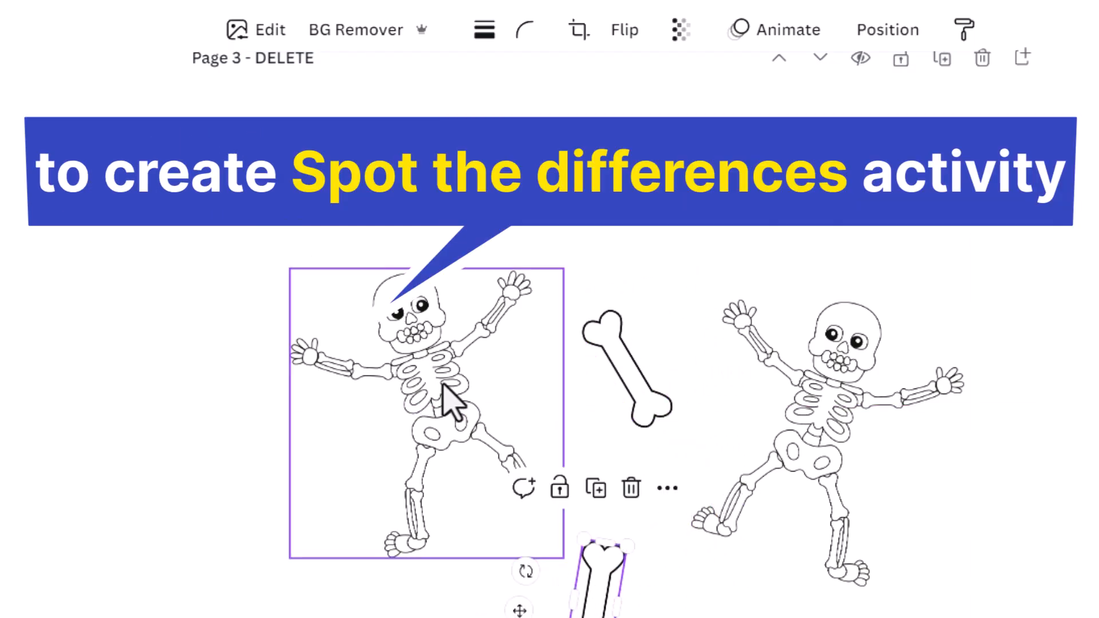
drag(449, 400, 417, 368)
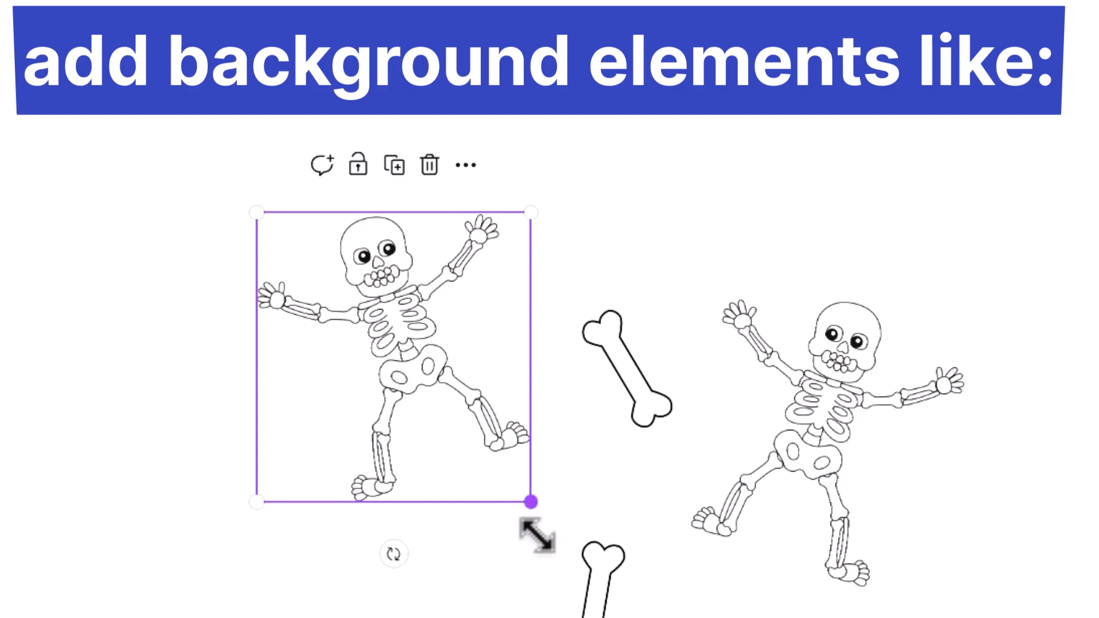
drag(533, 506, 613, 589)
drag(809, 448, 809, 338)
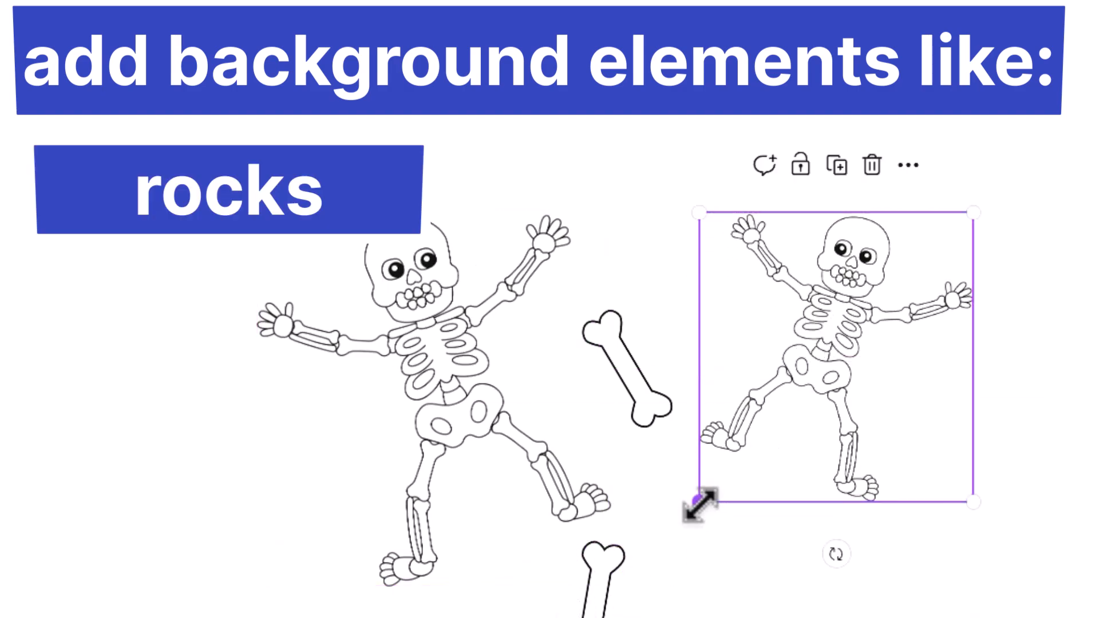
drag(700, 502, 619, 587)
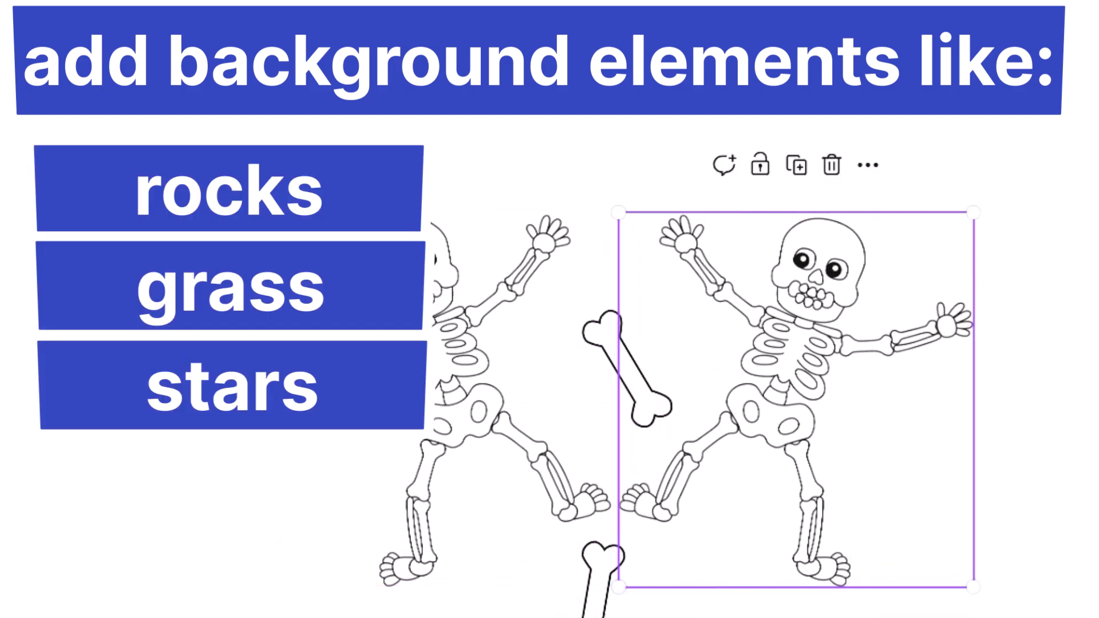
click(1075, 395)
Move the dotted NAME line on the page 2 witch drawing to the page's lower-right corner, below the grass.
scroll(615, 367, down, 7)
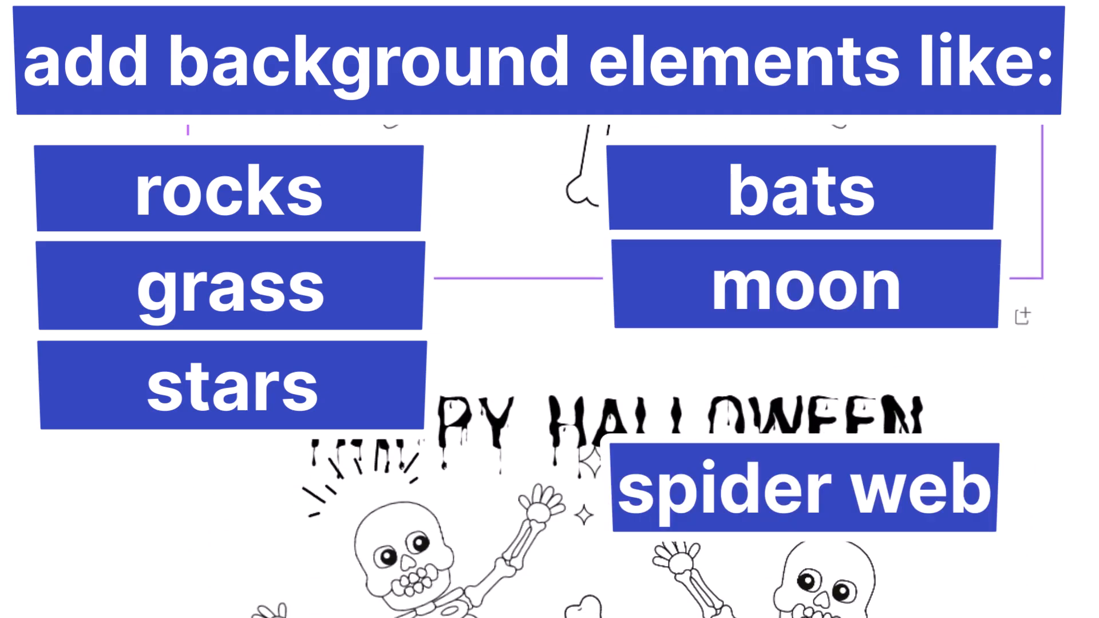
scroll(616, 367, down, 4)
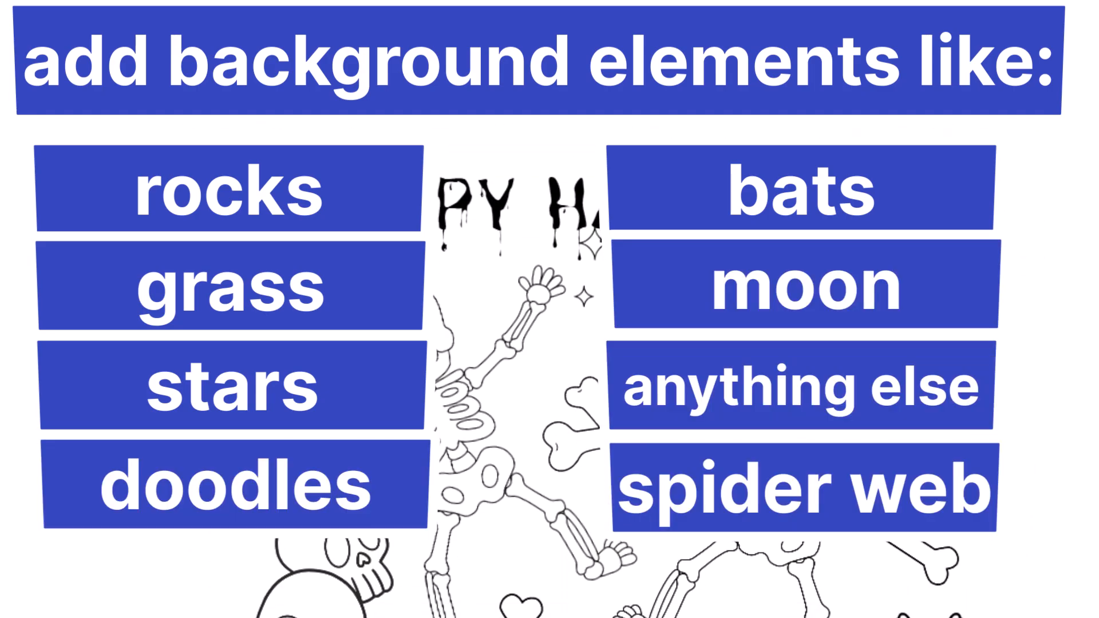
scroll(615, 366, up, 12)
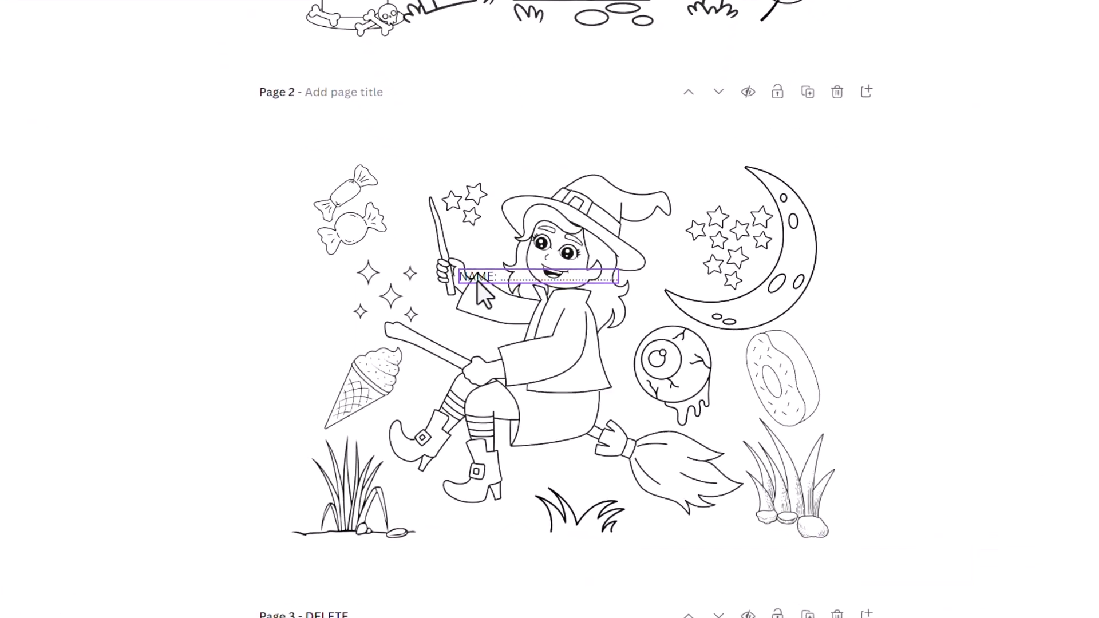
drag(526, 274, 750, 584)
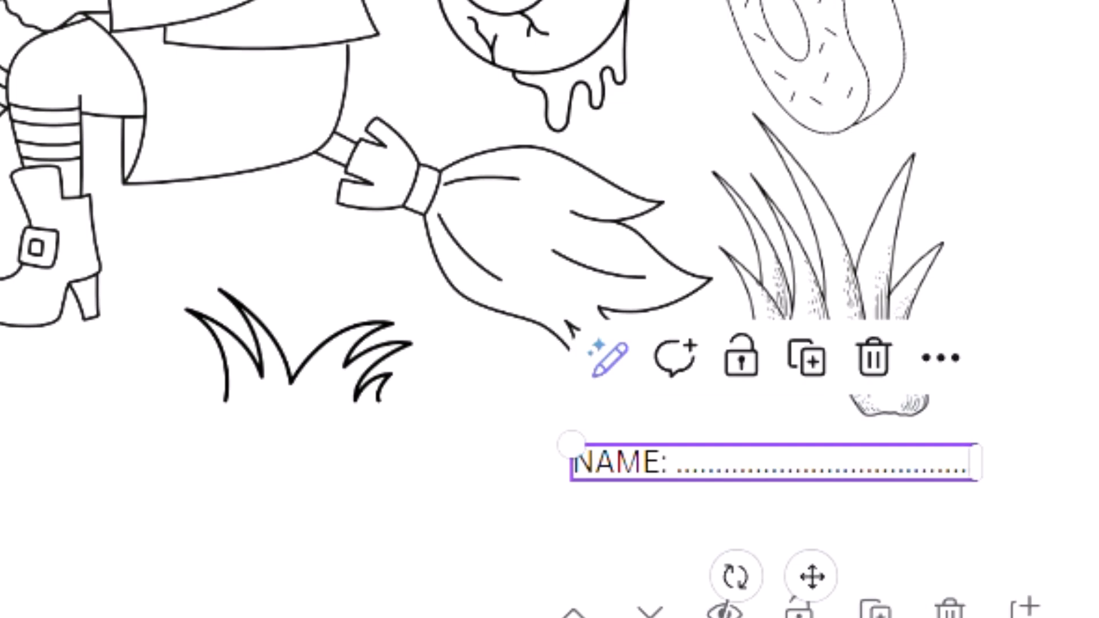
Review the Halloween coloring pages from page 3 onward, checking the titles, characters and filler graphics on each.
key(Escape)
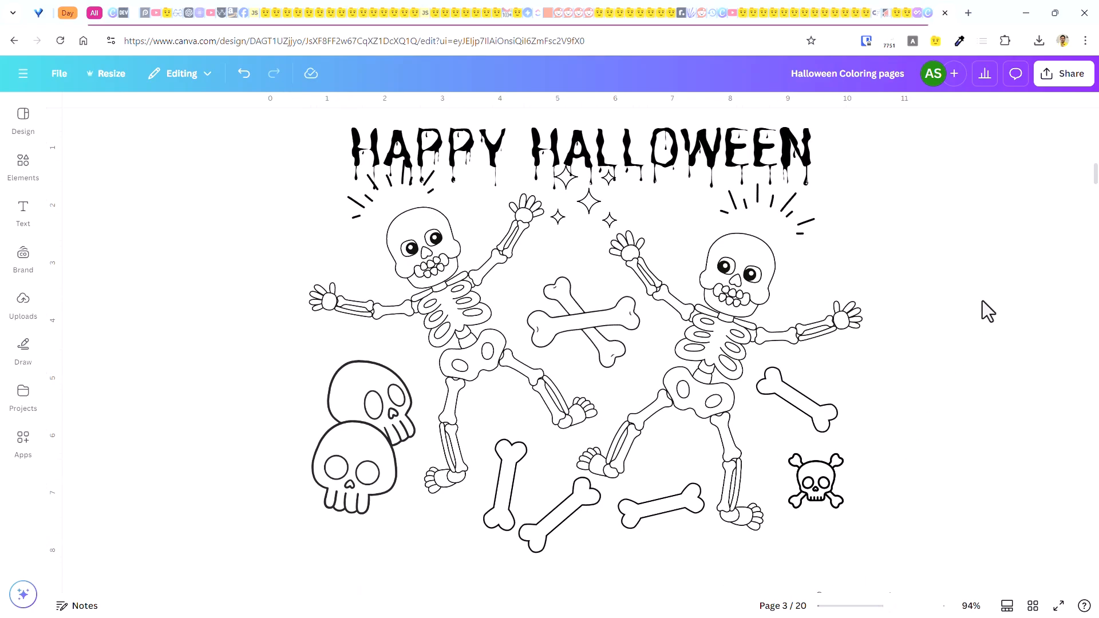
scroll(982, 301, down, 15)
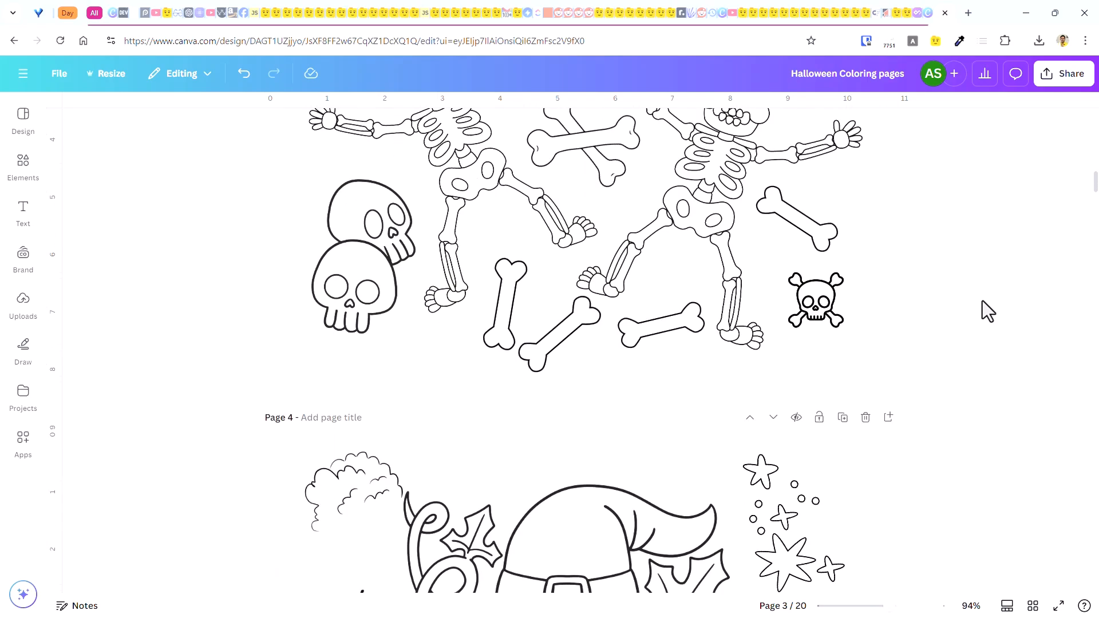
scroll(982, 301, down, 5)
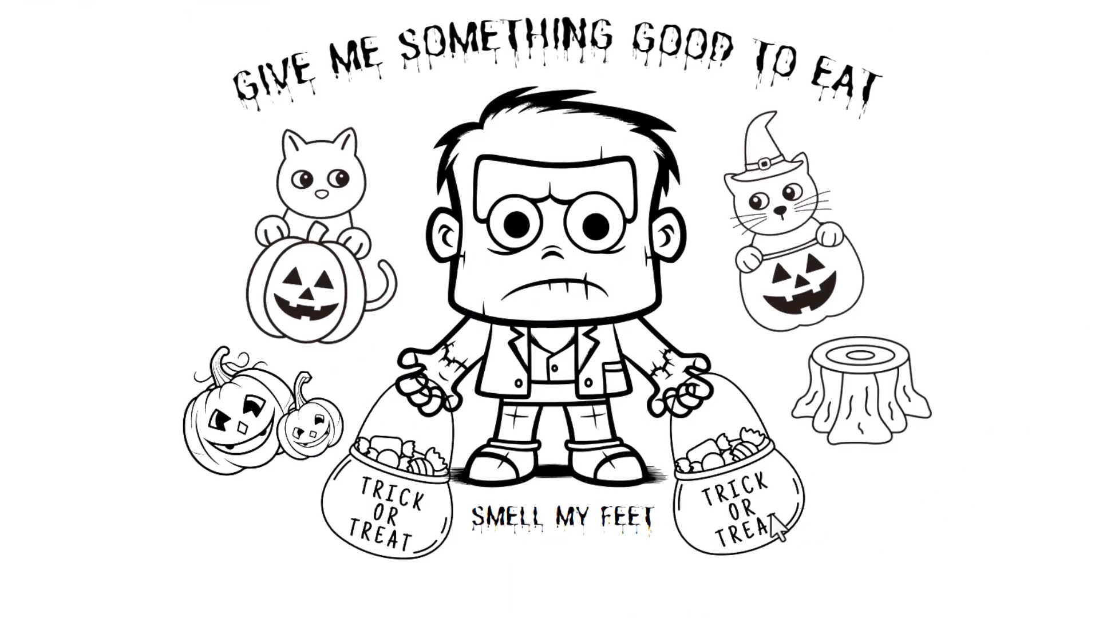
drag(748, 515, 824, 526)
mouse_move(395, 540)
mouse_down()
mouse_move(357, 527)
mouse_move(382, 523)
mouse_up()
drag(837, 546, 763, 459)
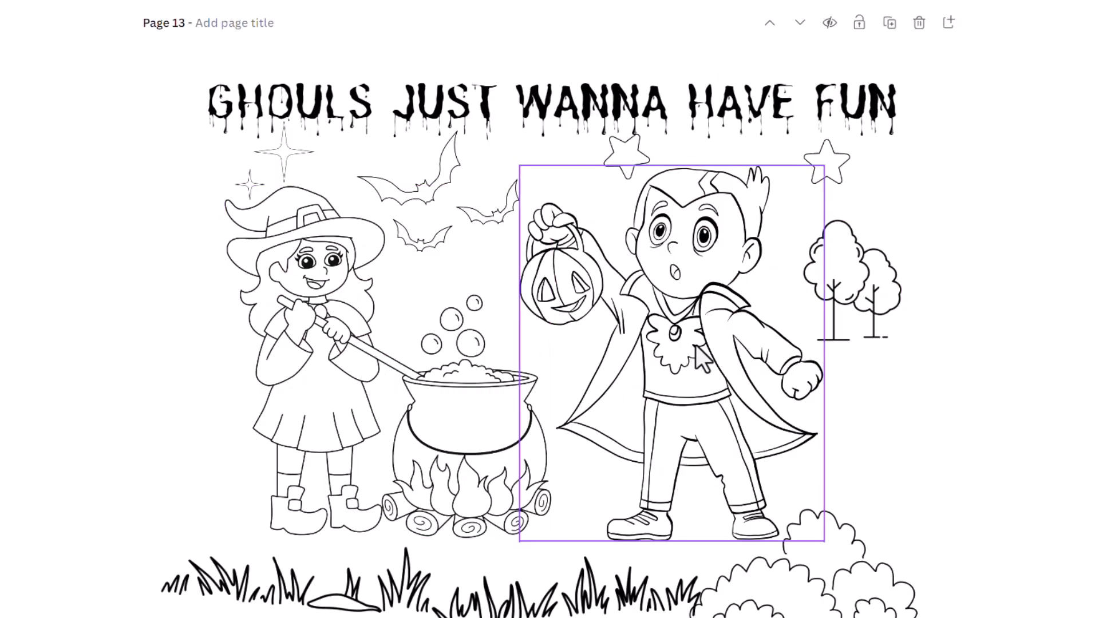
drag(701, 357, 1005, 294)
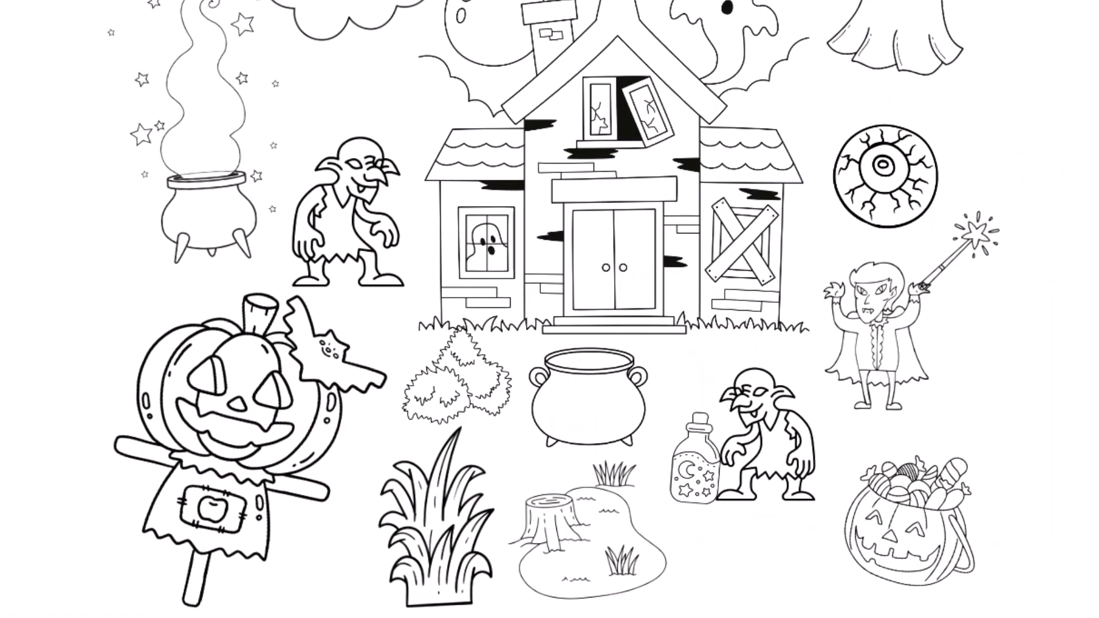
scroll(549, 309, down, 10)
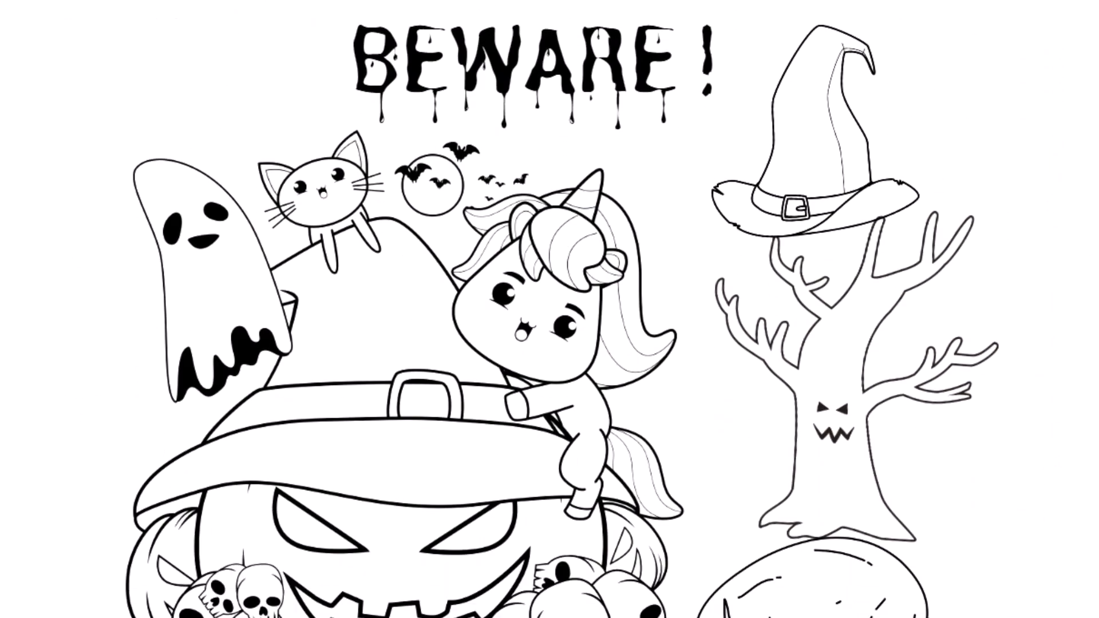
scroll(550, 309, down, 10)
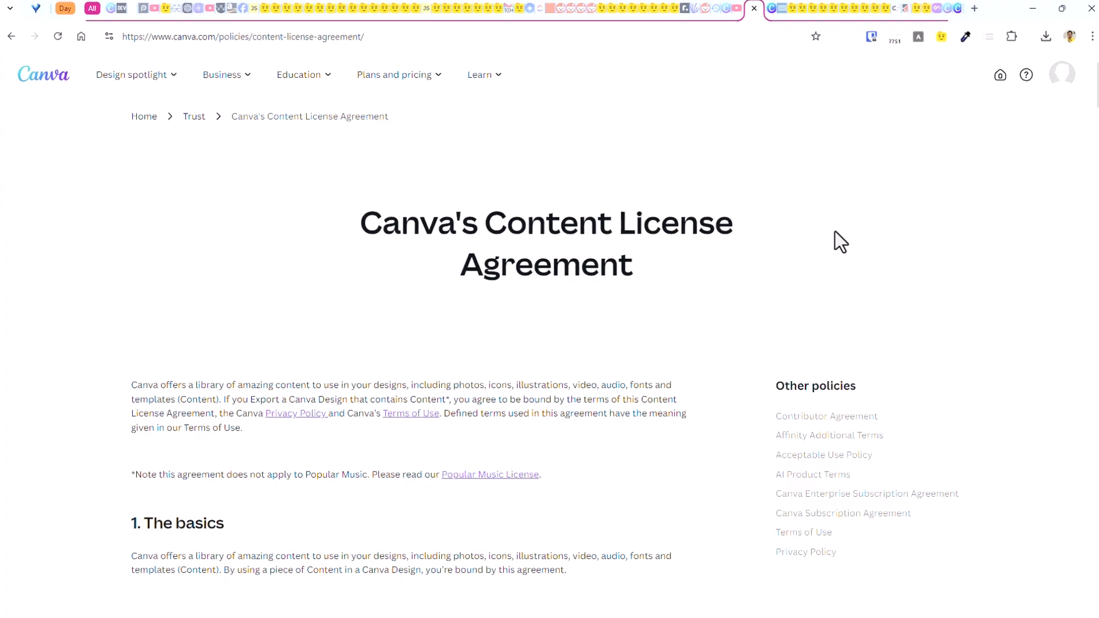
Read Canva's Content License Agreement from the basics to the Free and Pro Content License sections.
drag(367, 226, 770, 274)
click(693, 313)
scroll(702, 275, down, 15)
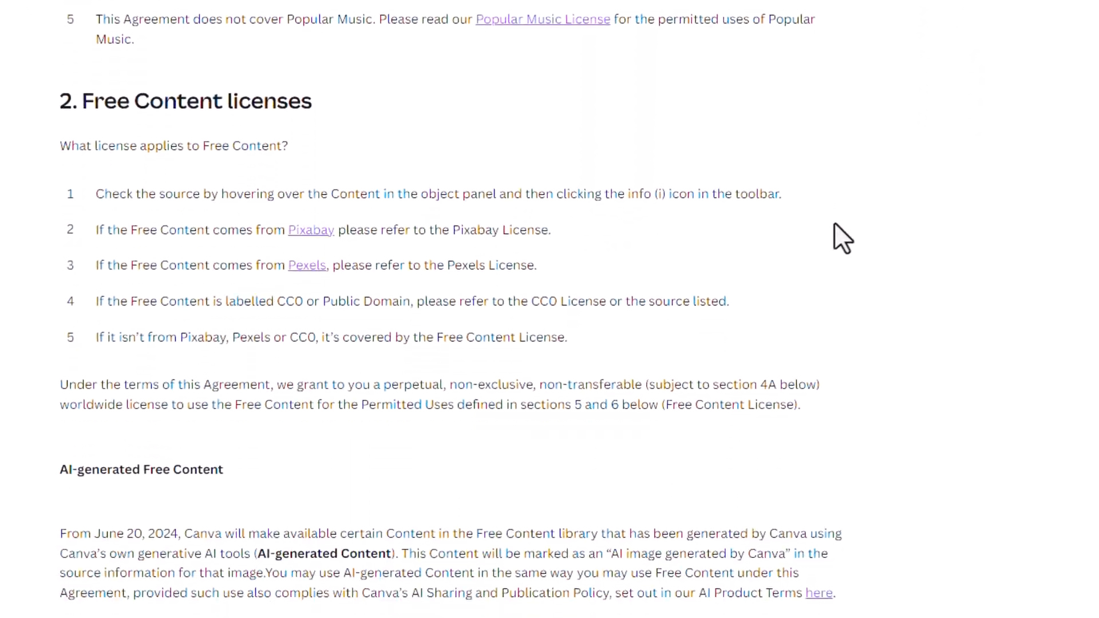
scroll(841, 229, down, 7)
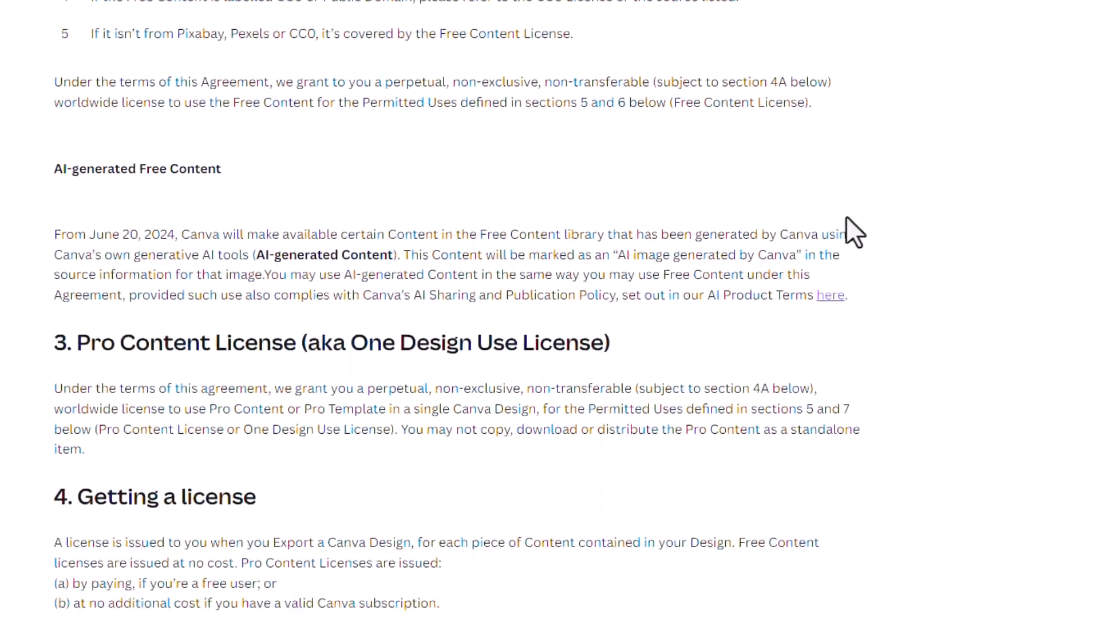
Examine Canva's rules on selling designs, covering original designs, the originality test and standalone use of content.
drag(39, 62, 312, 62)
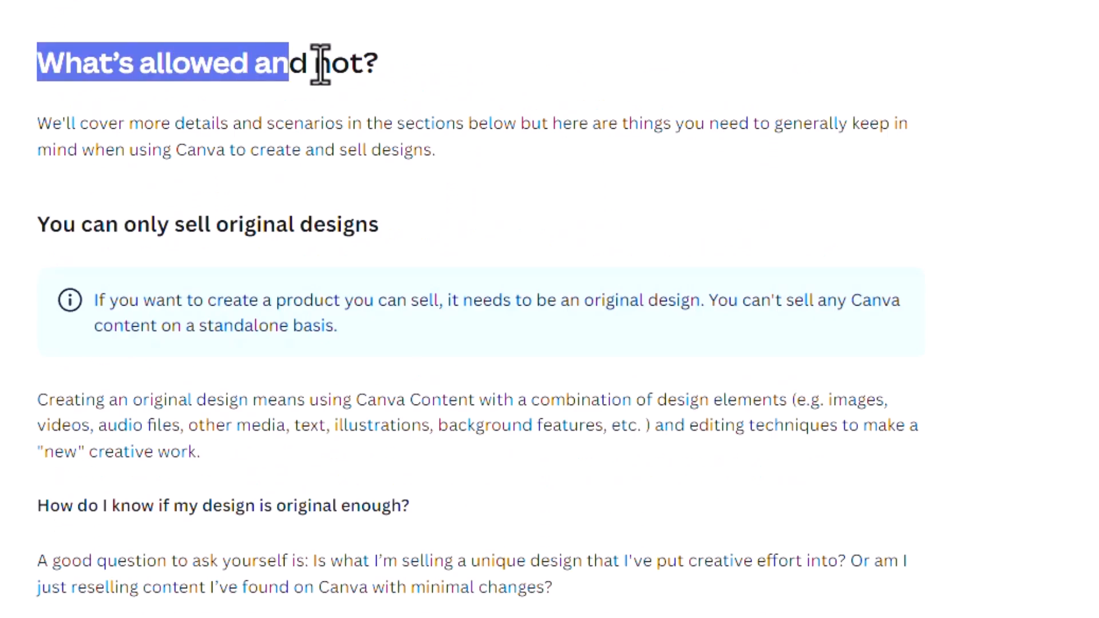
click(312, 62)
drag(95, 308, 424, 335)
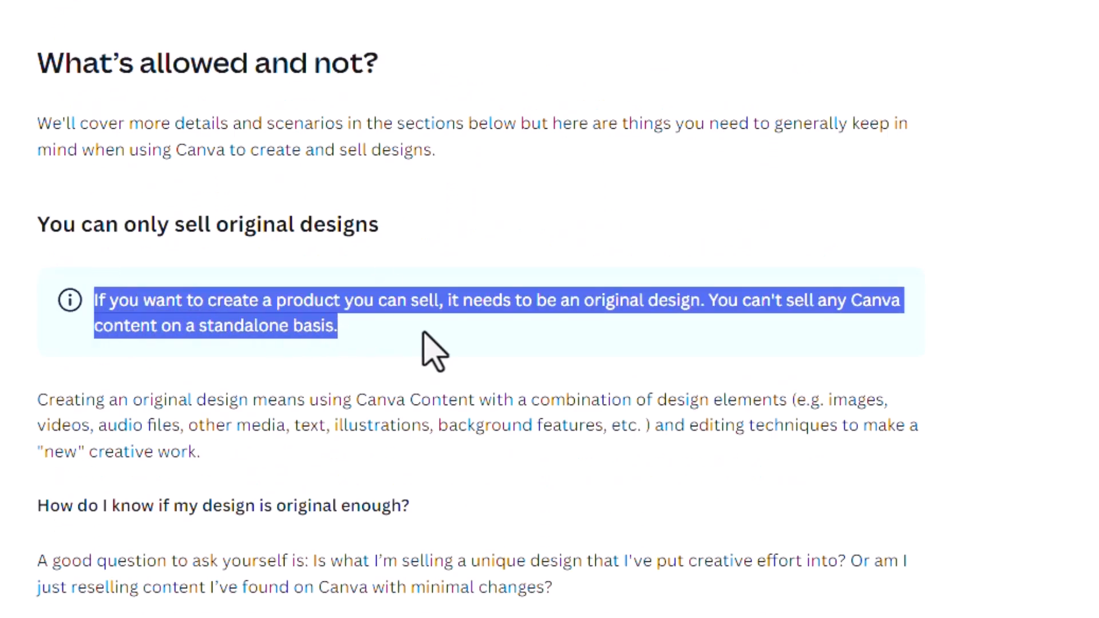
drag(37, 404, 202, 452)
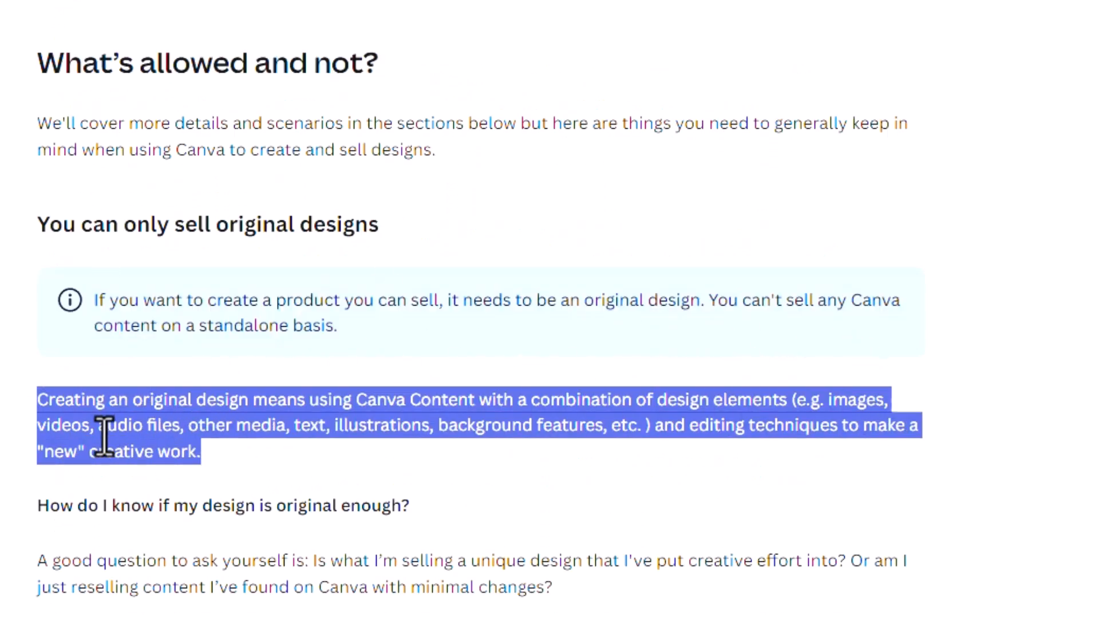
scroll(892, 507, down, 6)
drag(37, 204, 834, 255)
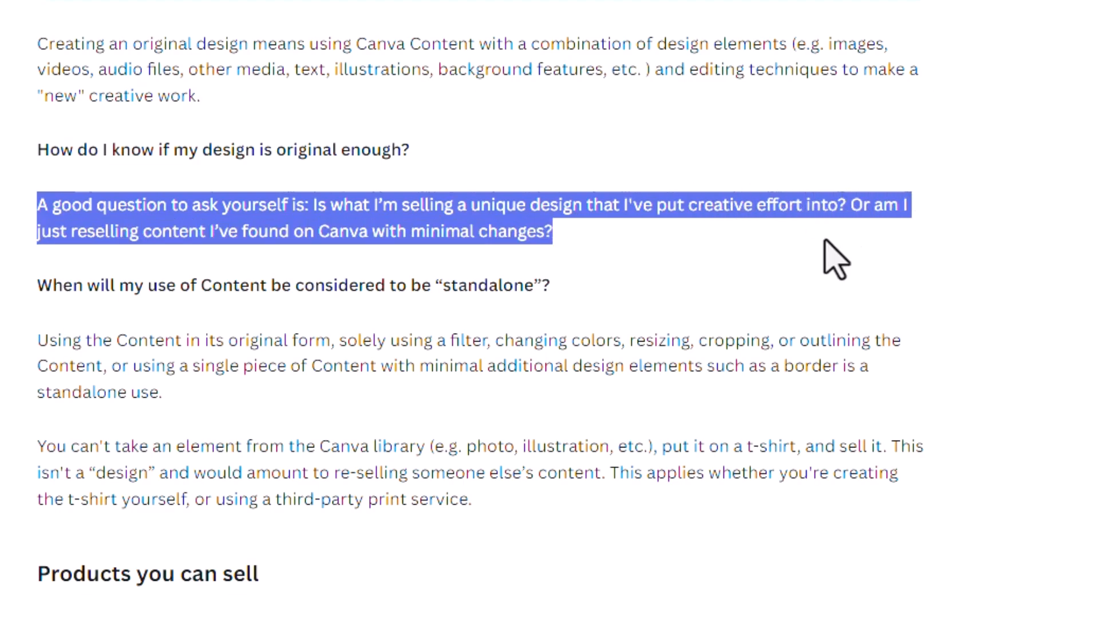
click(421, 329)
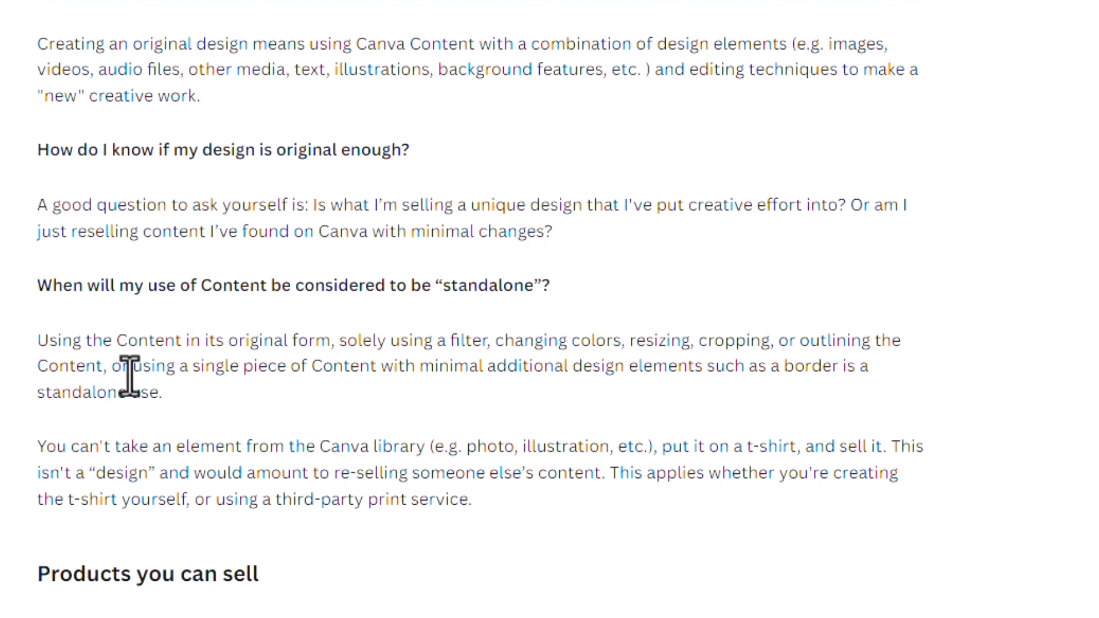
drag(130, 376, 618, 372)
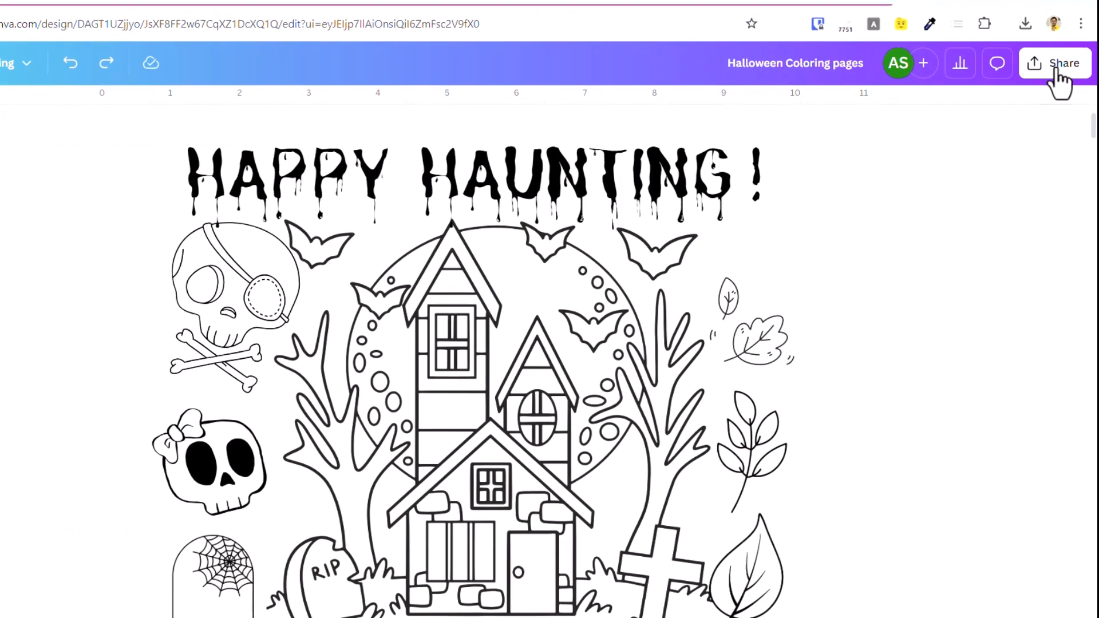
Download all pages of the Halloween Coloring pages design as PDF Print with the CMYK (best for professional printing) color profile.
click(1061, 73)
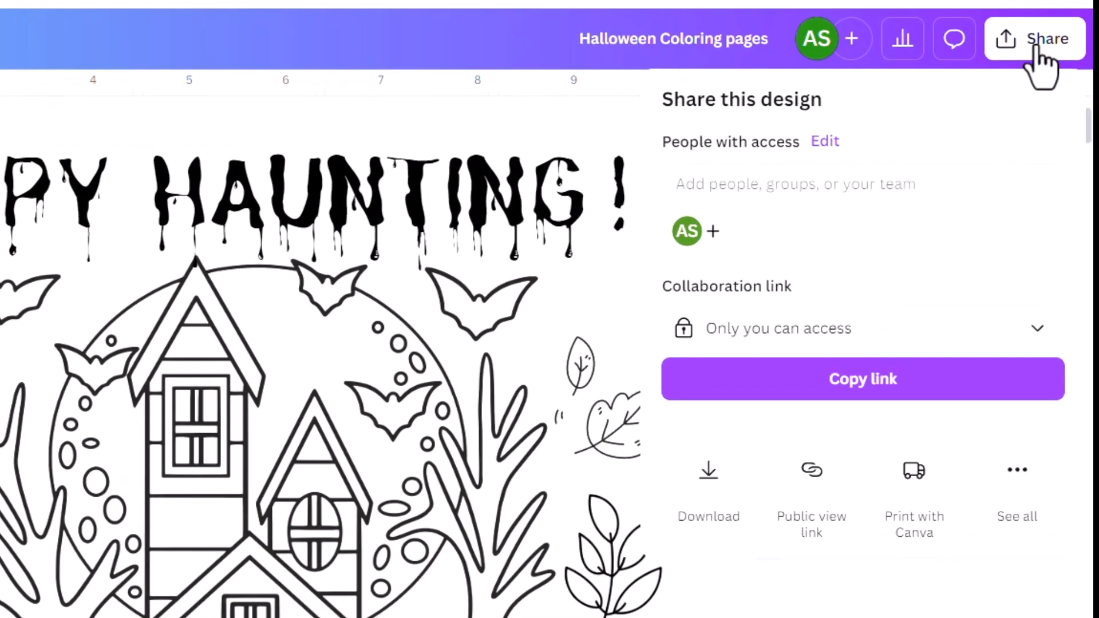
click(715, 483)
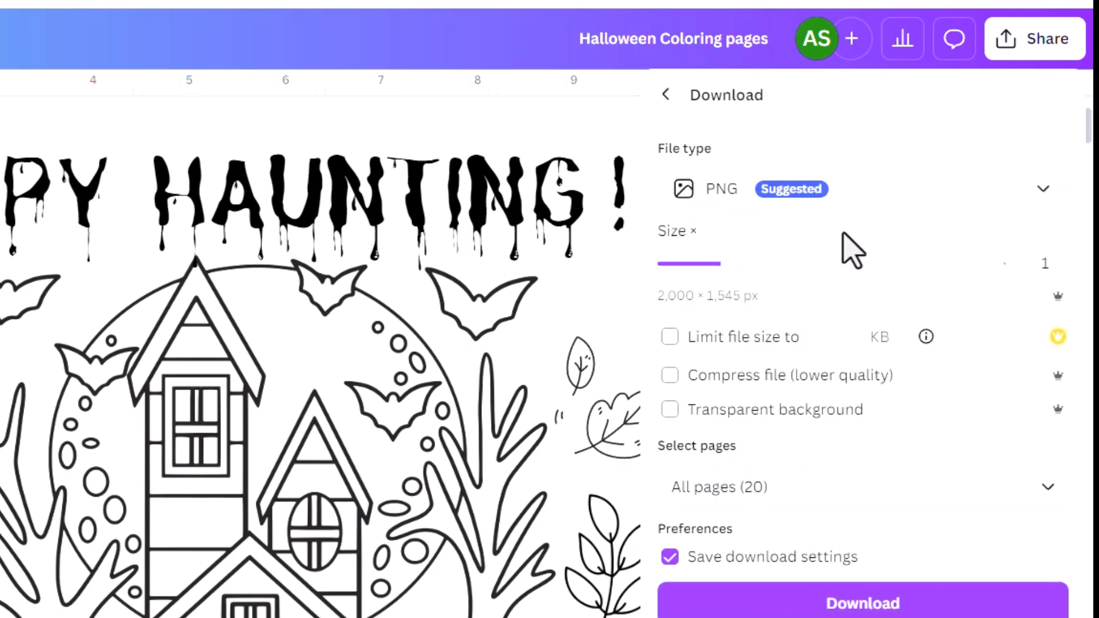
click(872, 194)
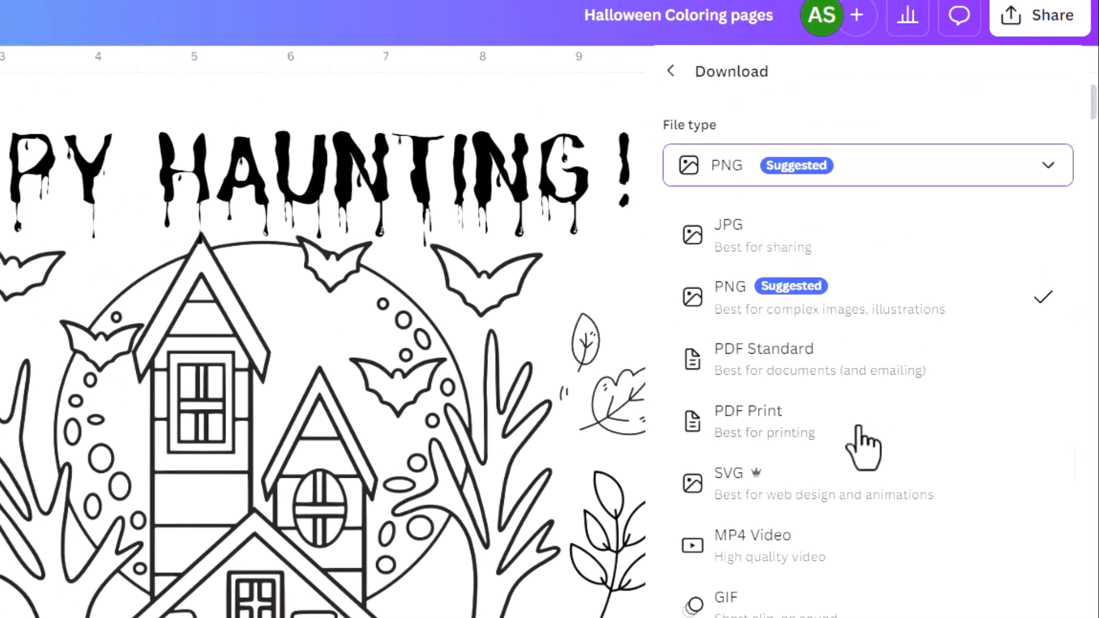
click(858, 428)
click(1044, 438)
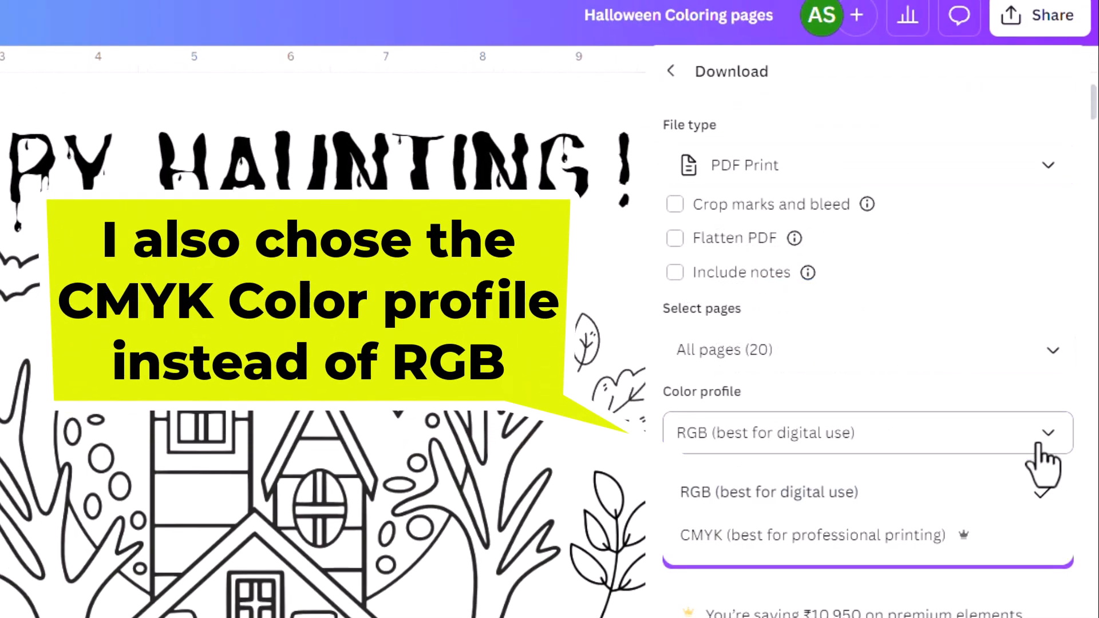
click(836, 537)
click(949, 550)
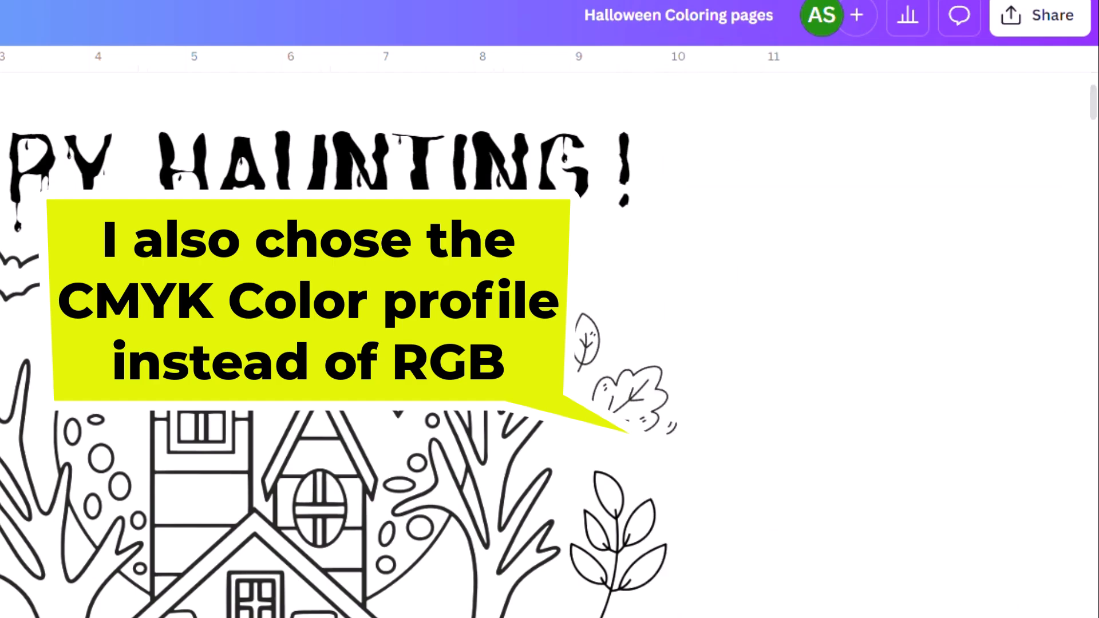